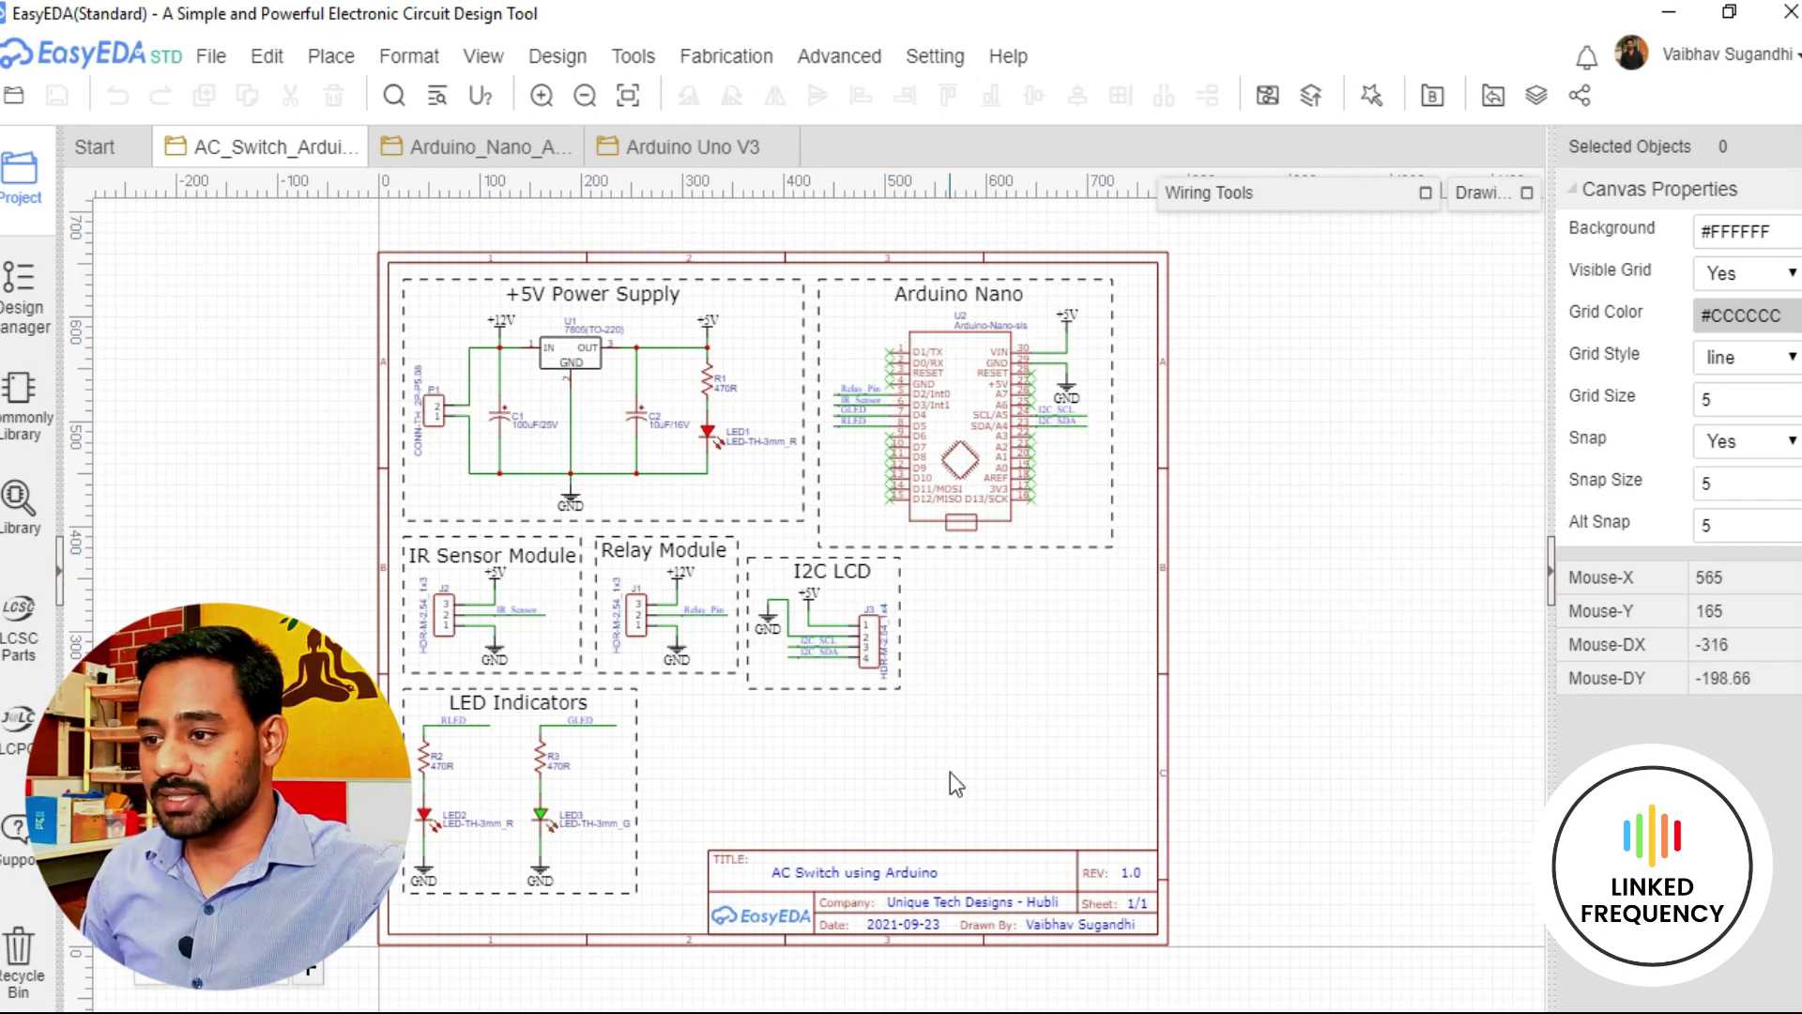
# Look over the whole AC Switch using Arduino schematic, from its circuit blocks down to the title block
pyautogui.scroll(5, 883, 775)
pyautogui.scroll(-3, 902, 536)
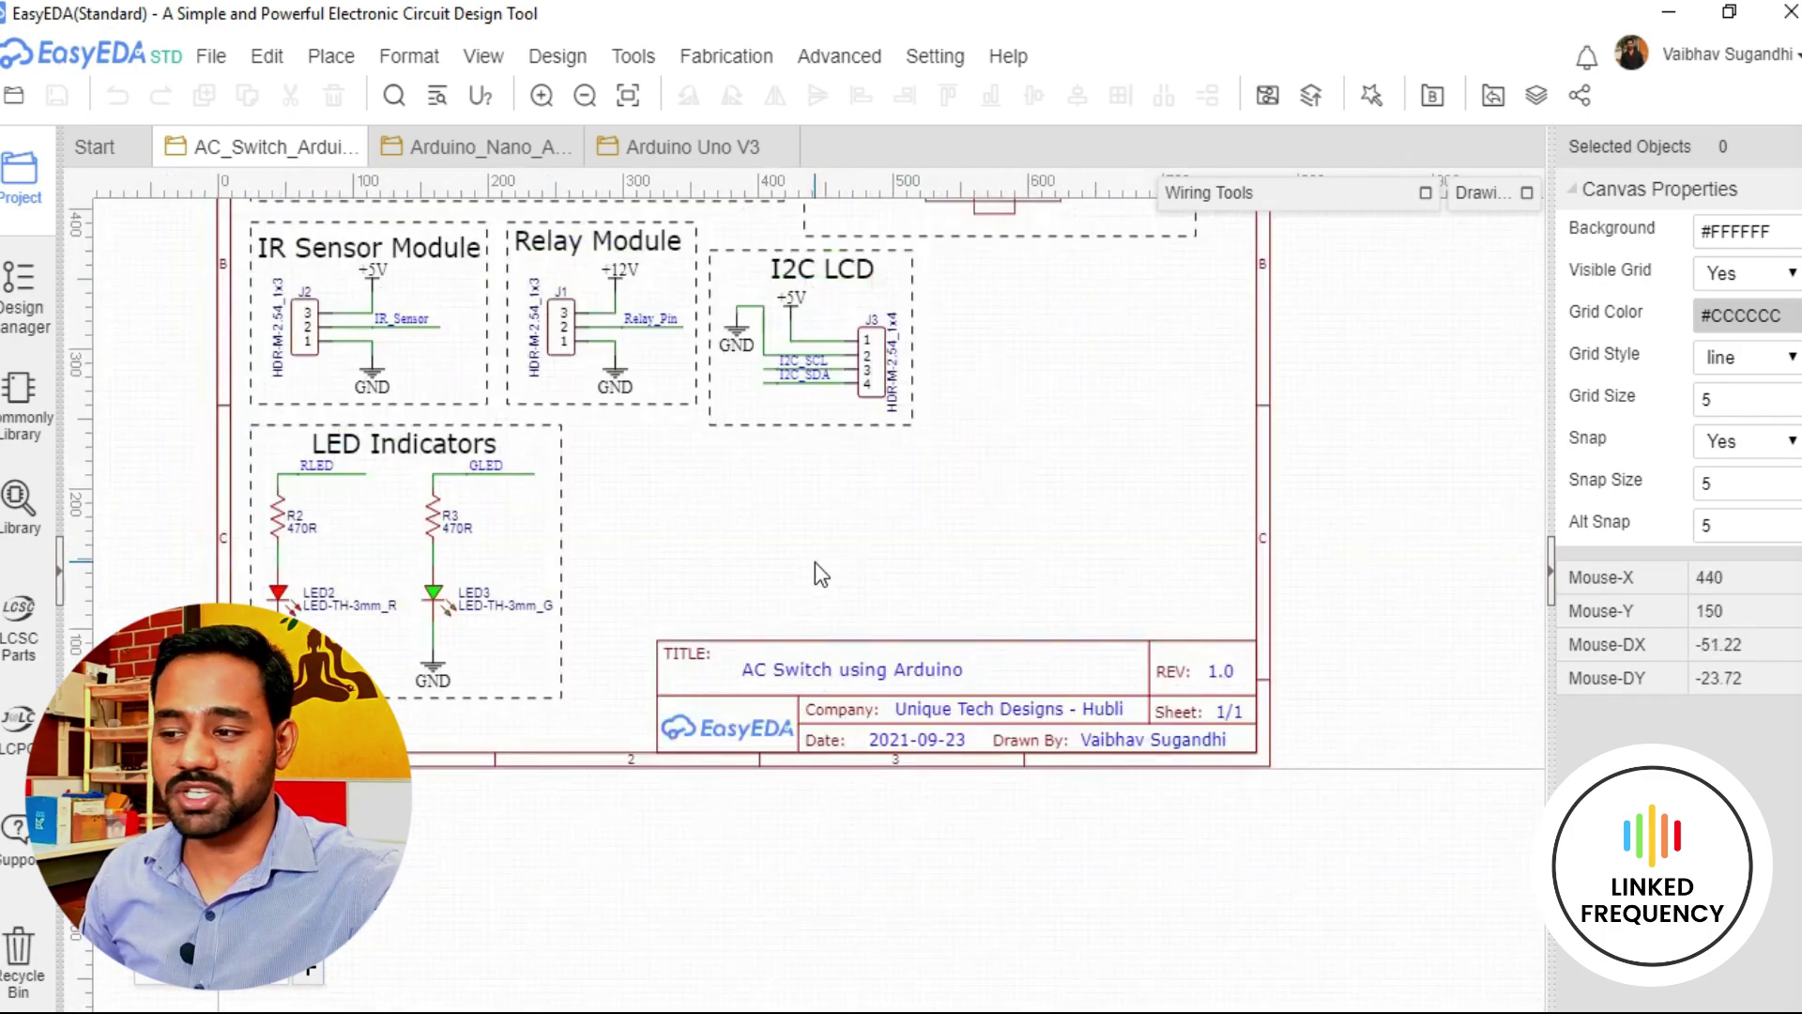
pyautogui.scroll(-2, 810, 571)
pyautogui.moveTo(809, 572); pyautogui.dragTo(880, 792, button='right')
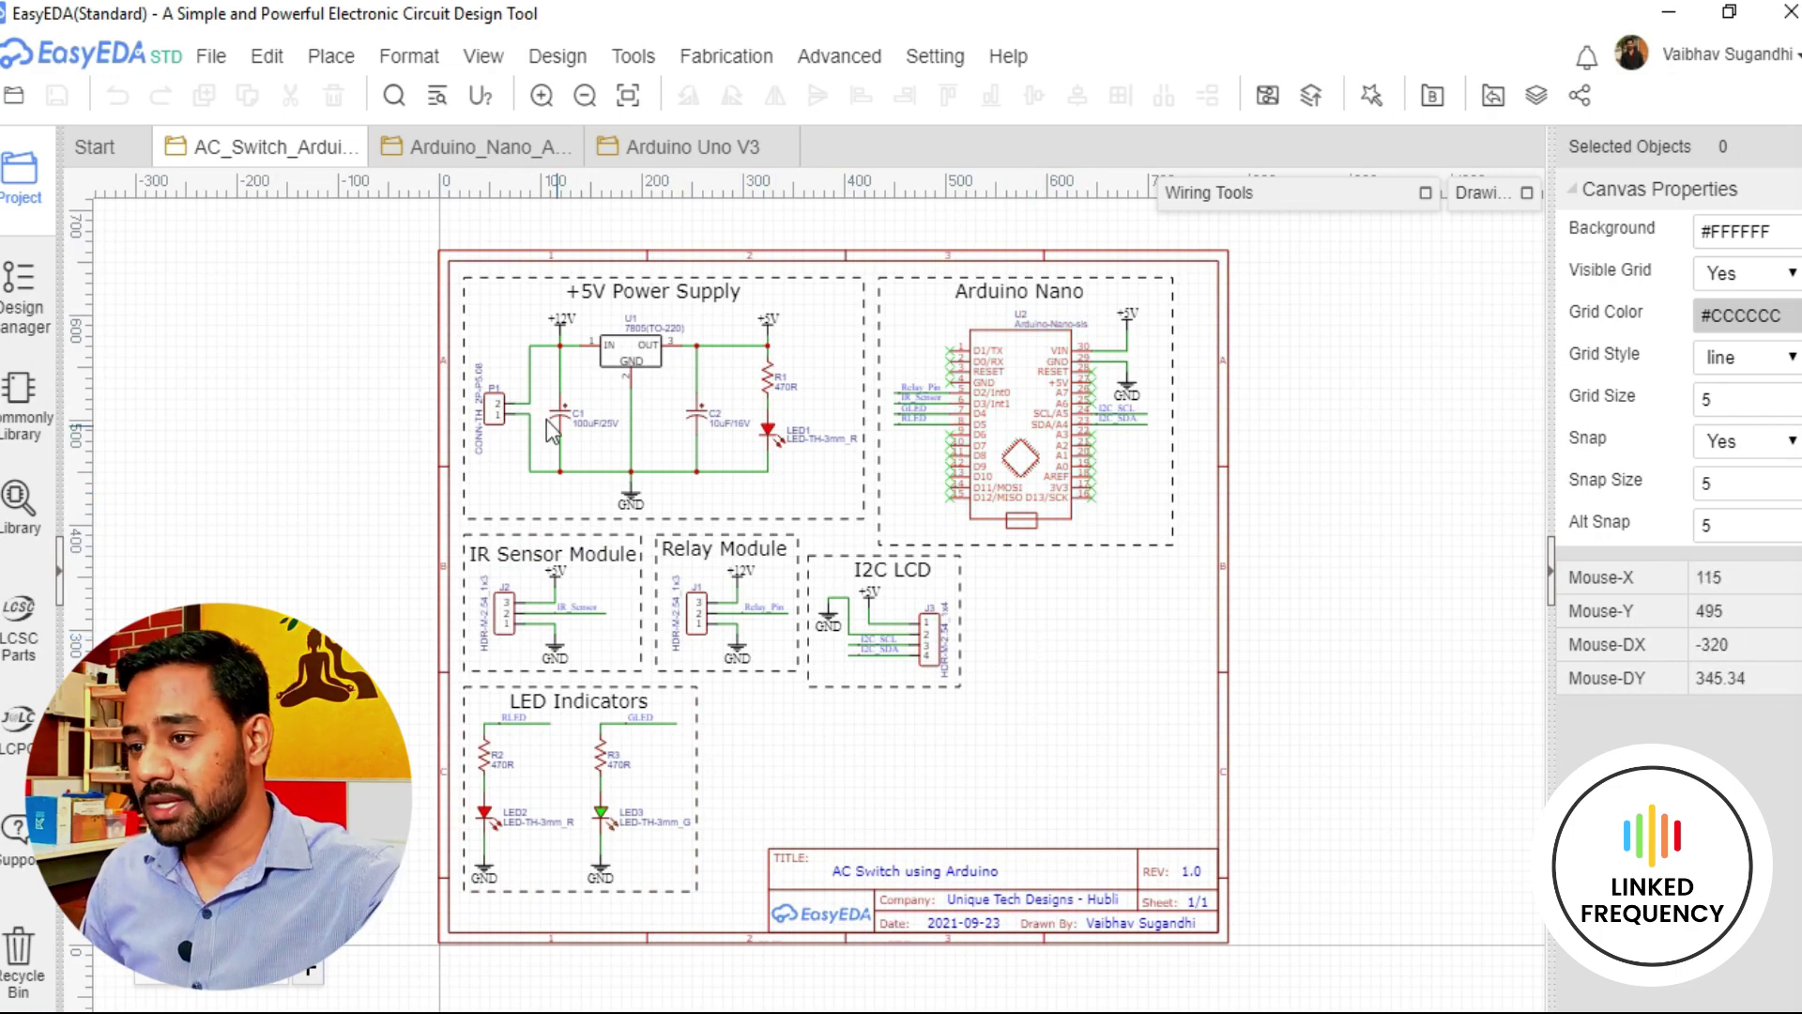
pyautogui.scroll(2, 407, 319)
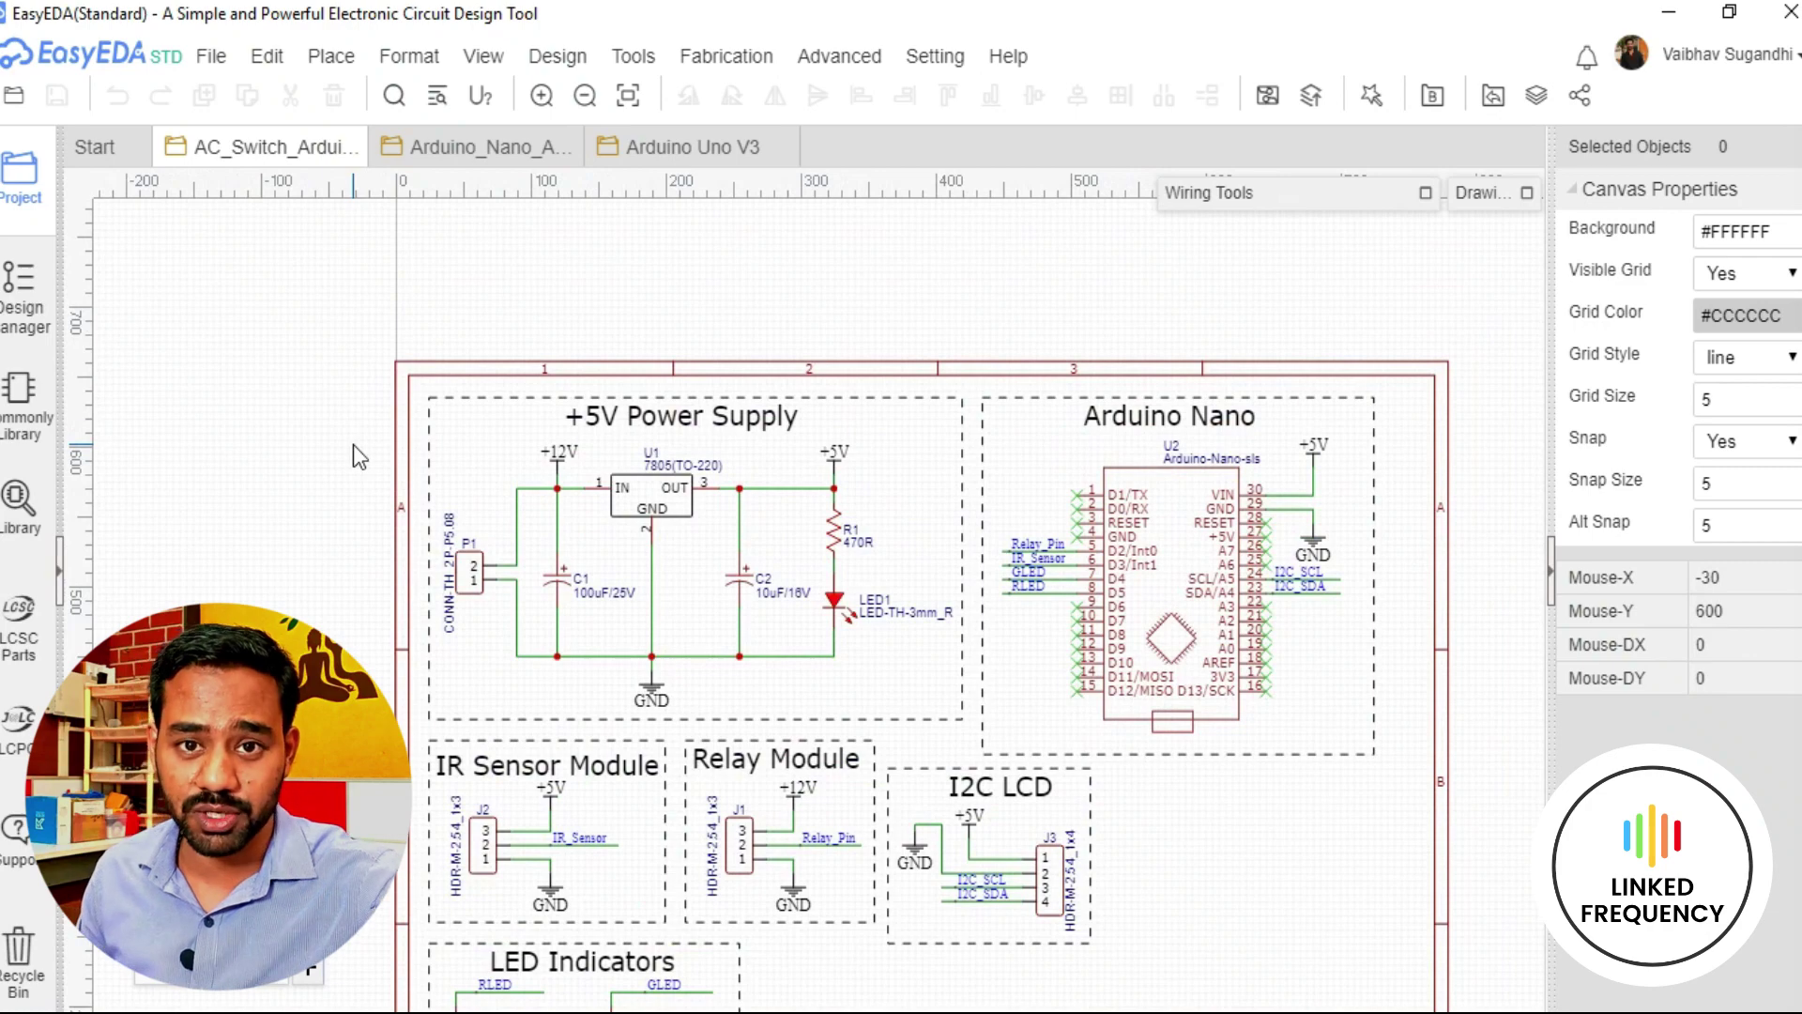
# Highlight the +5V power supply, Arduino Nano, and IR sensor, relay and I2C LCD blocks in turn, and clear the selection
pyautogui.scroll(1, 353, 443)
pyautogui.moveTo(381, 308); pyautogui.dragTo(1219, 865)
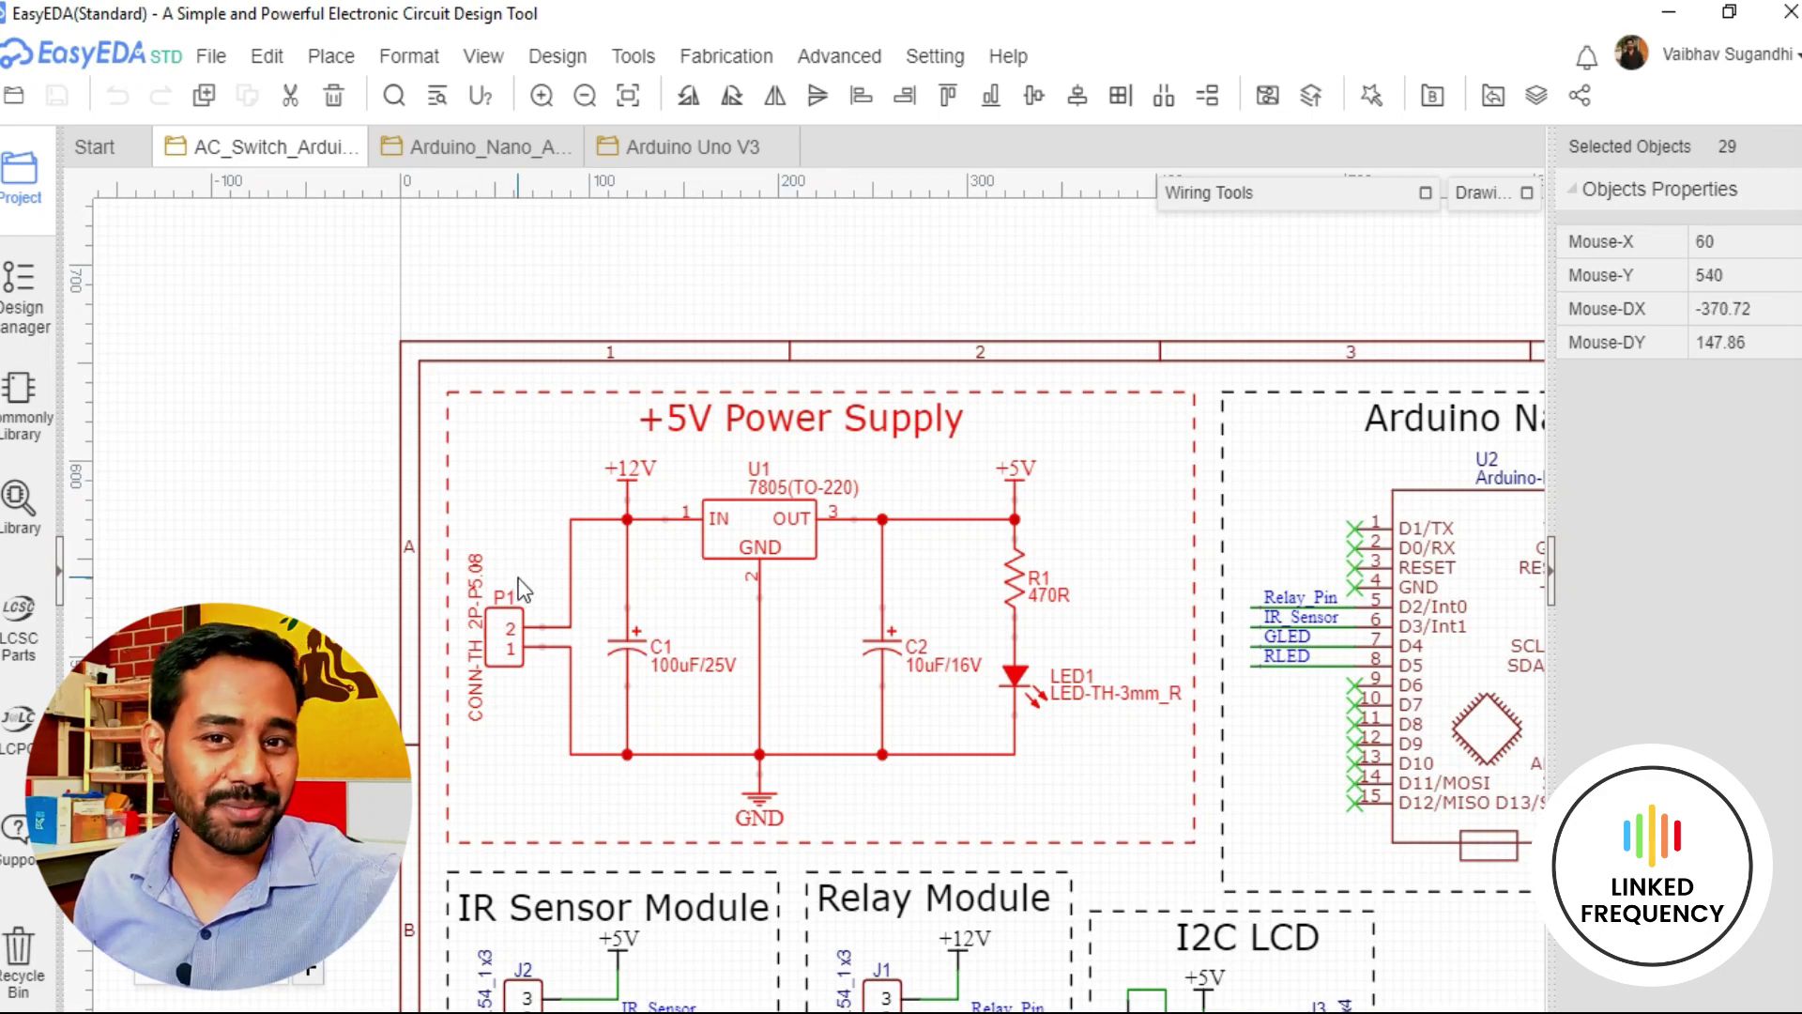
pyautogui.scroll(-3, 522, 591)
pyautogui.moveTo(447, 644); pyautogui.dragTo(426, 523, button='right')
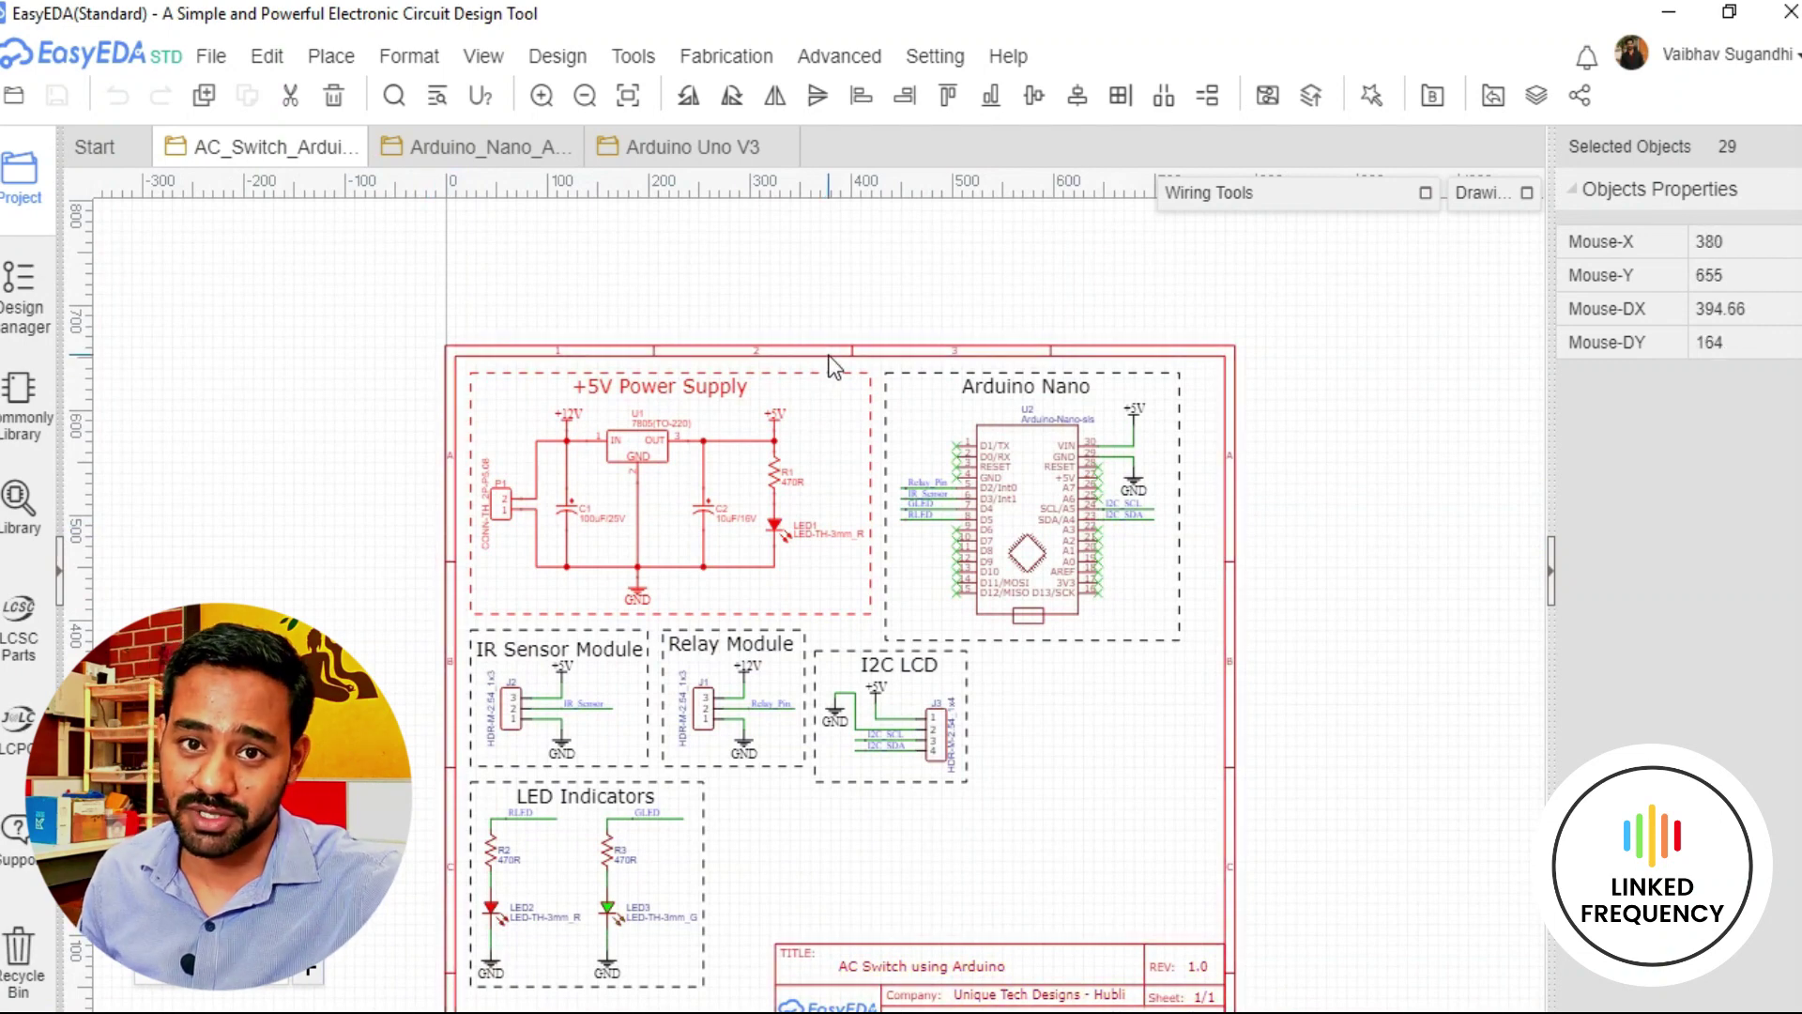
pyautogui.moveTo(886, 325); pyautogui.dragTo(1192, 702)
pyautogui.moveTo(426, 601); pyautogui.dragTo(988, 811)
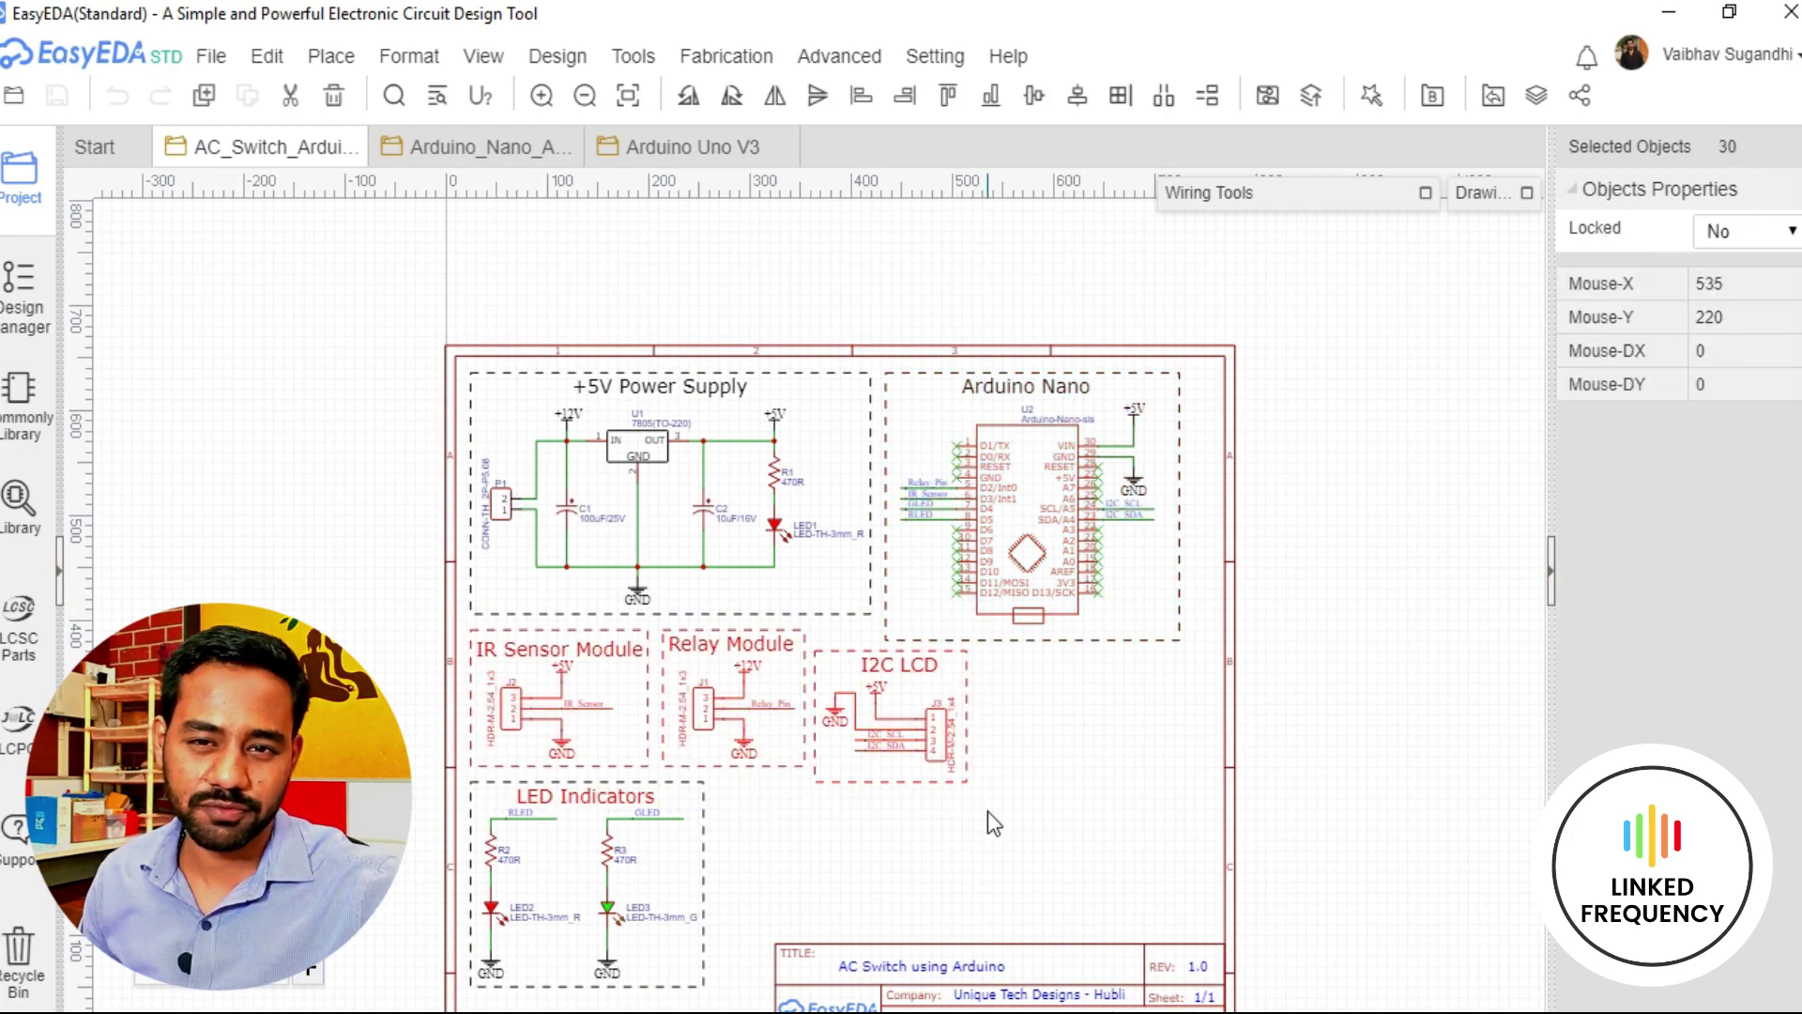
pyautogui.click(852, 851)
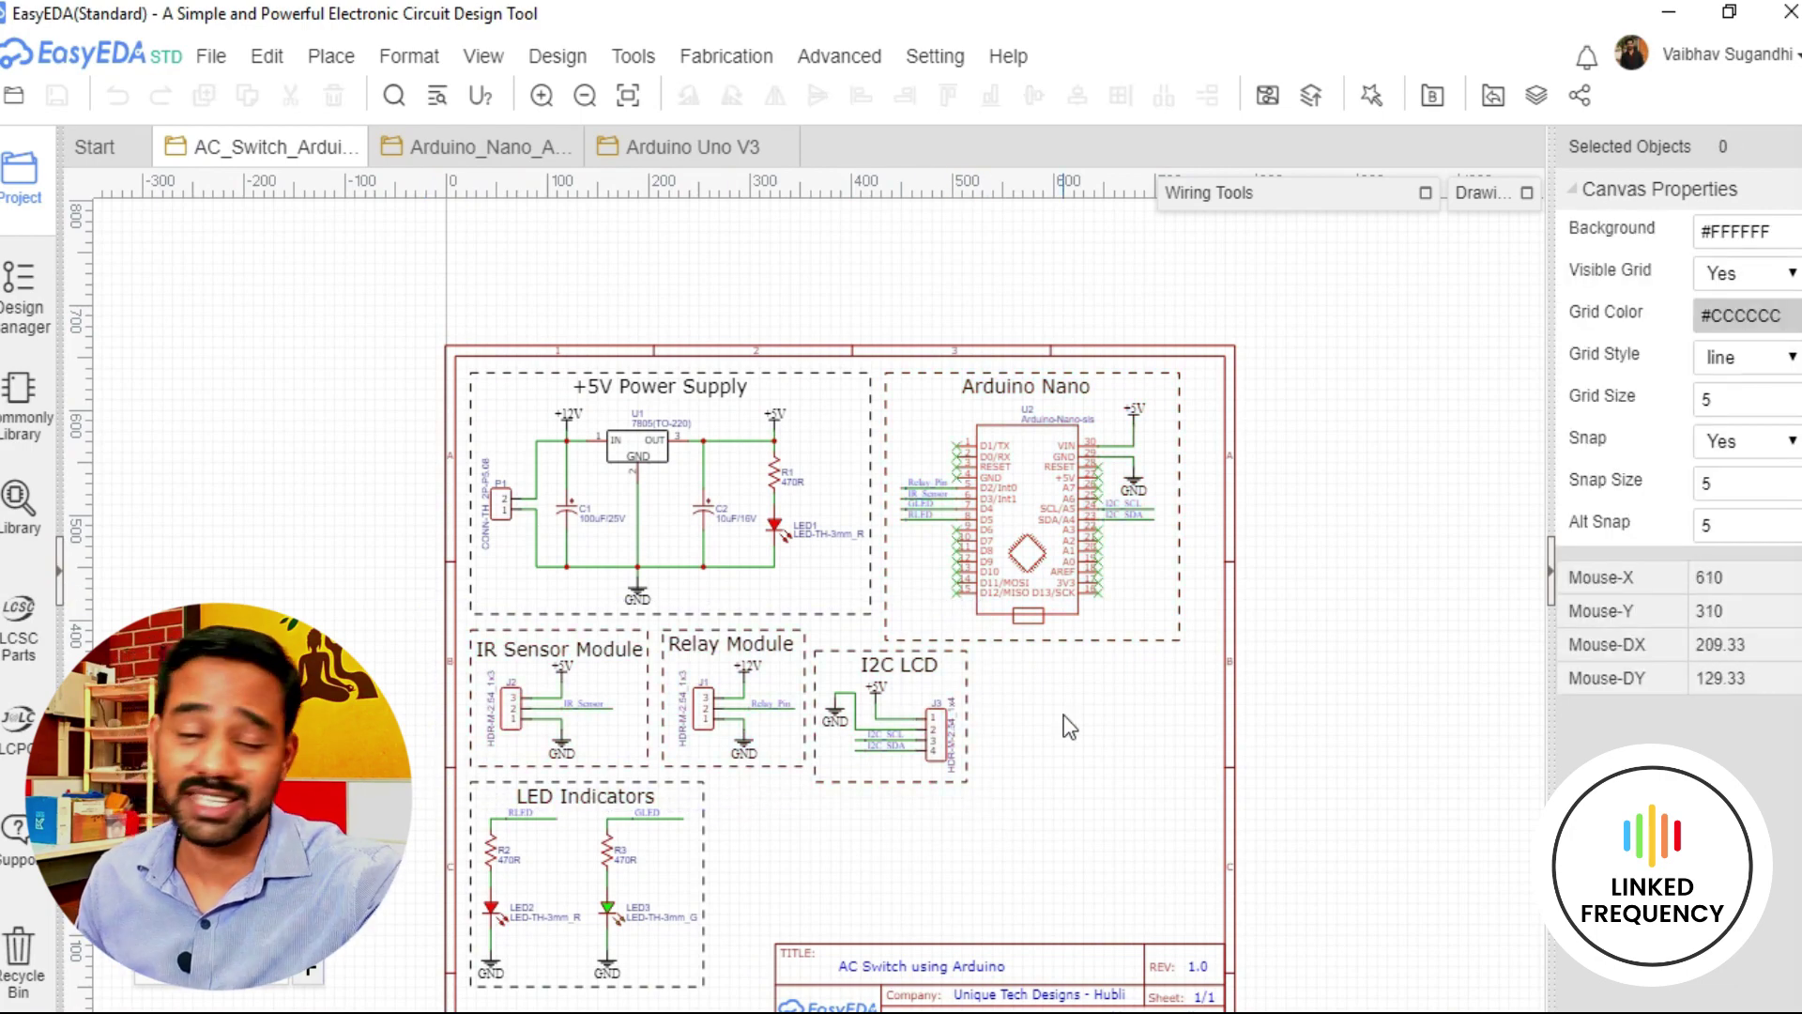
pyautogui.scroll(-3, 826, 807)
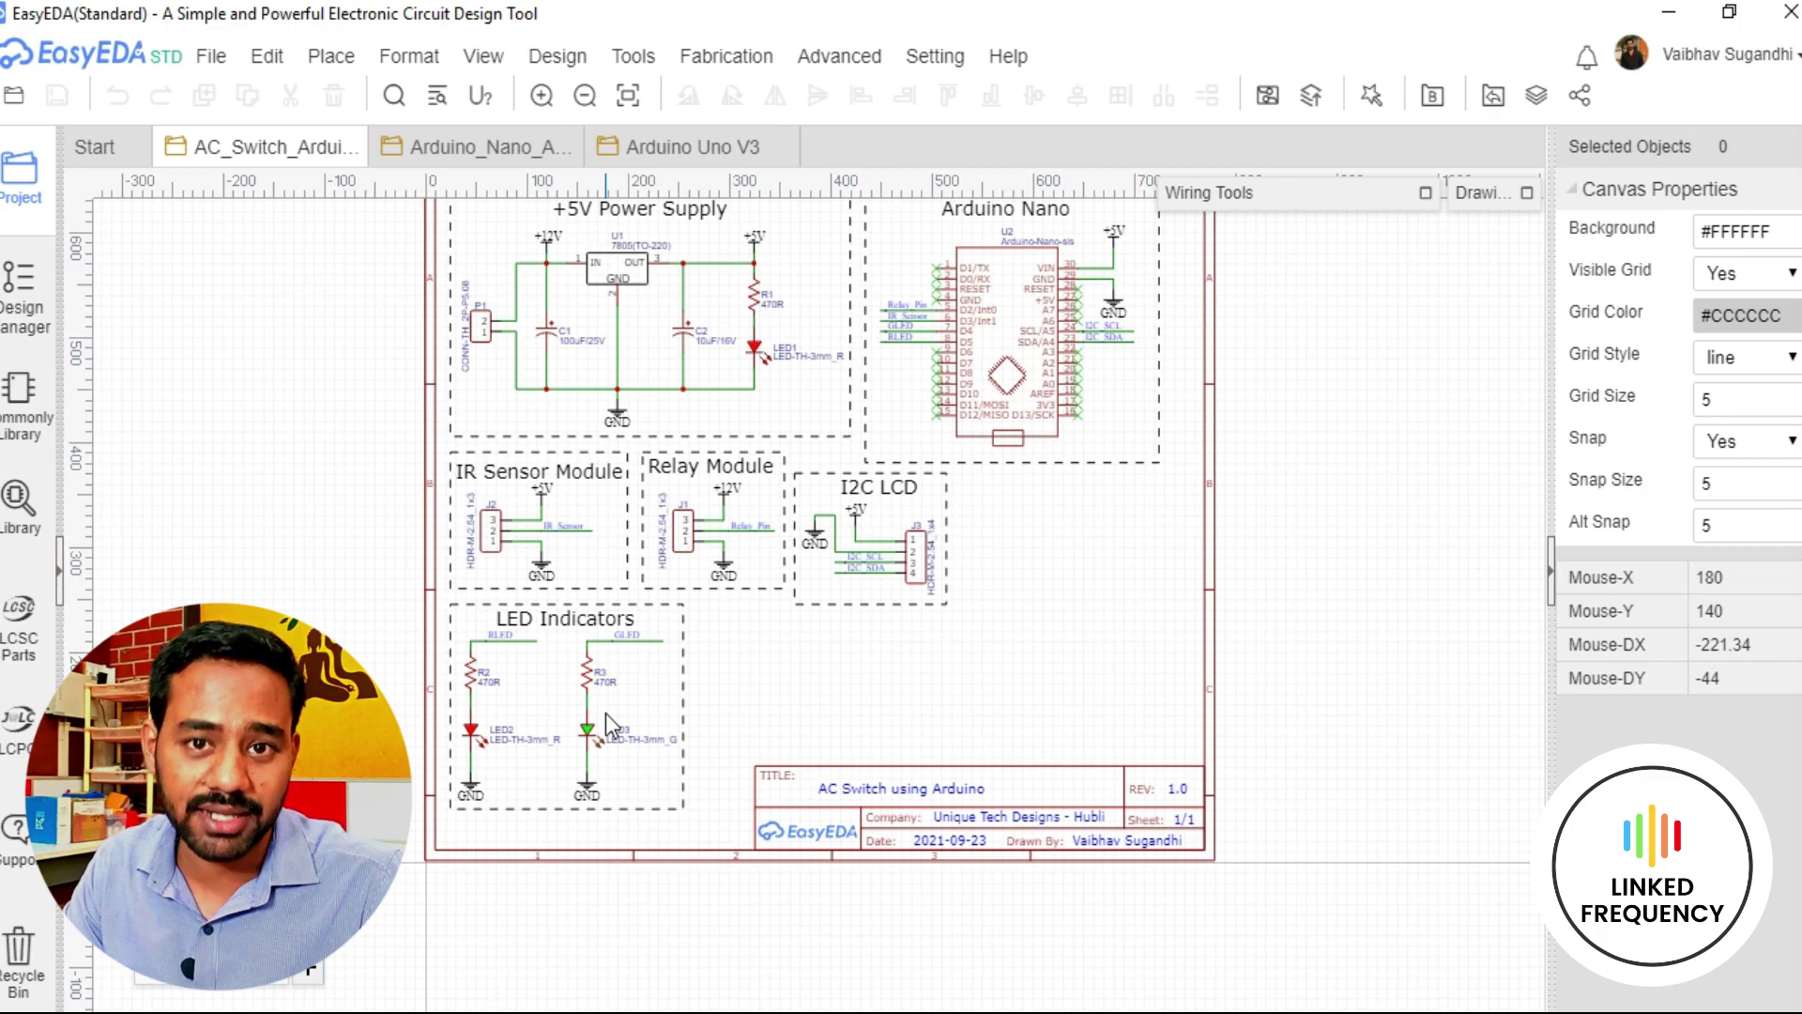
pyautogui.moveTo(1021, 557); pyautogui.dragTo(958, 646, button='right')
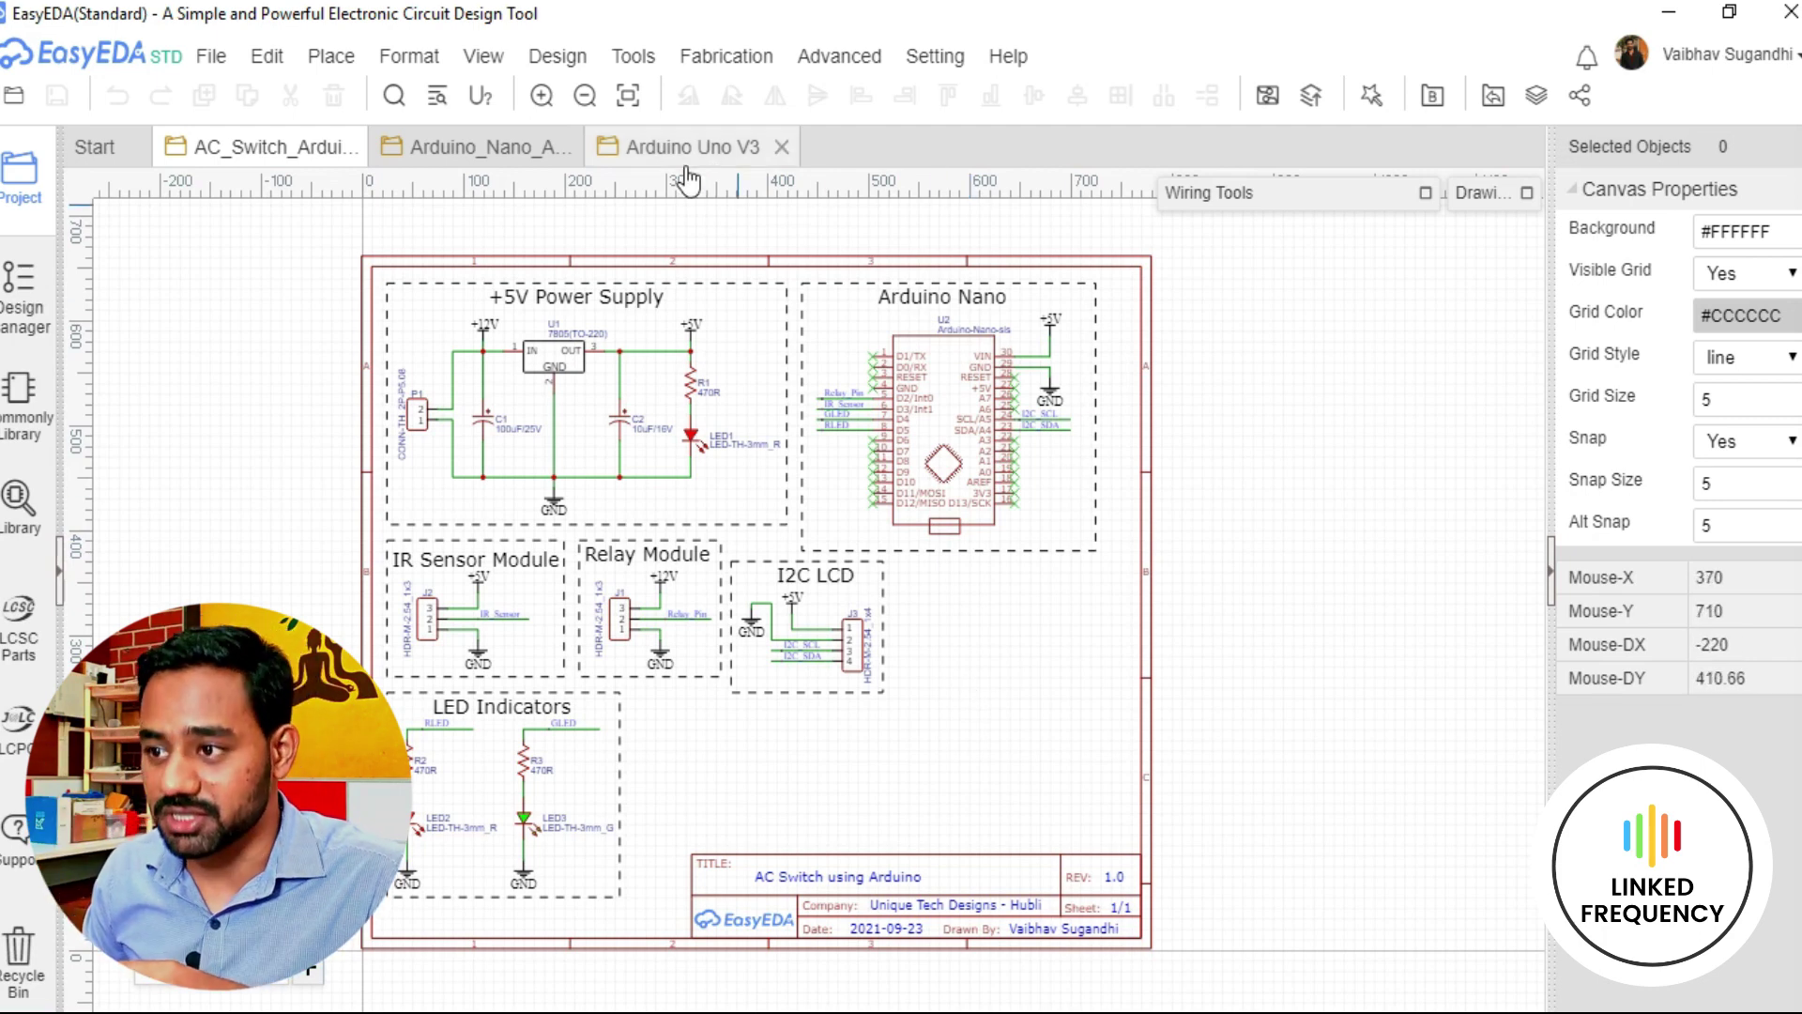
# Compare the Arduino Nano application schematic with the AC Switch module connectors, and view the Arduino Uno V3 schematic
pyautogui.click(495, 155)
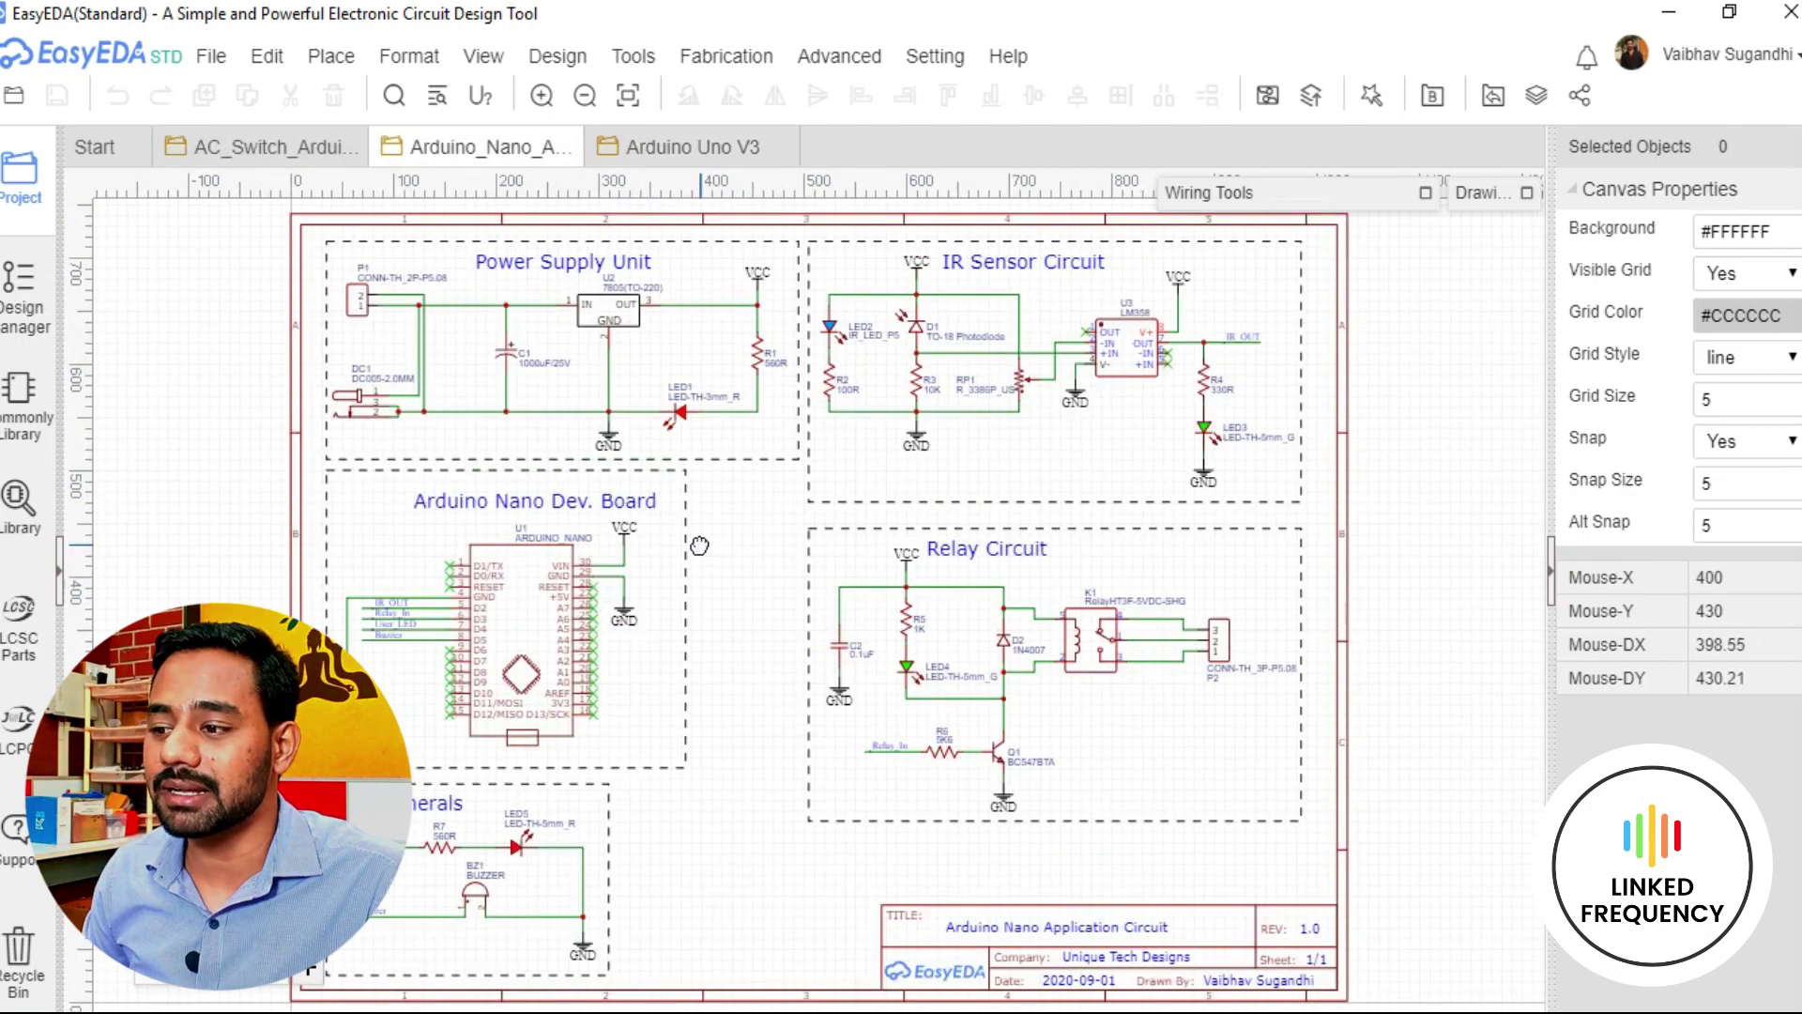
pyautogui.moveTo(701, 543); pyautogui.dragTo(683, 547, button='right')
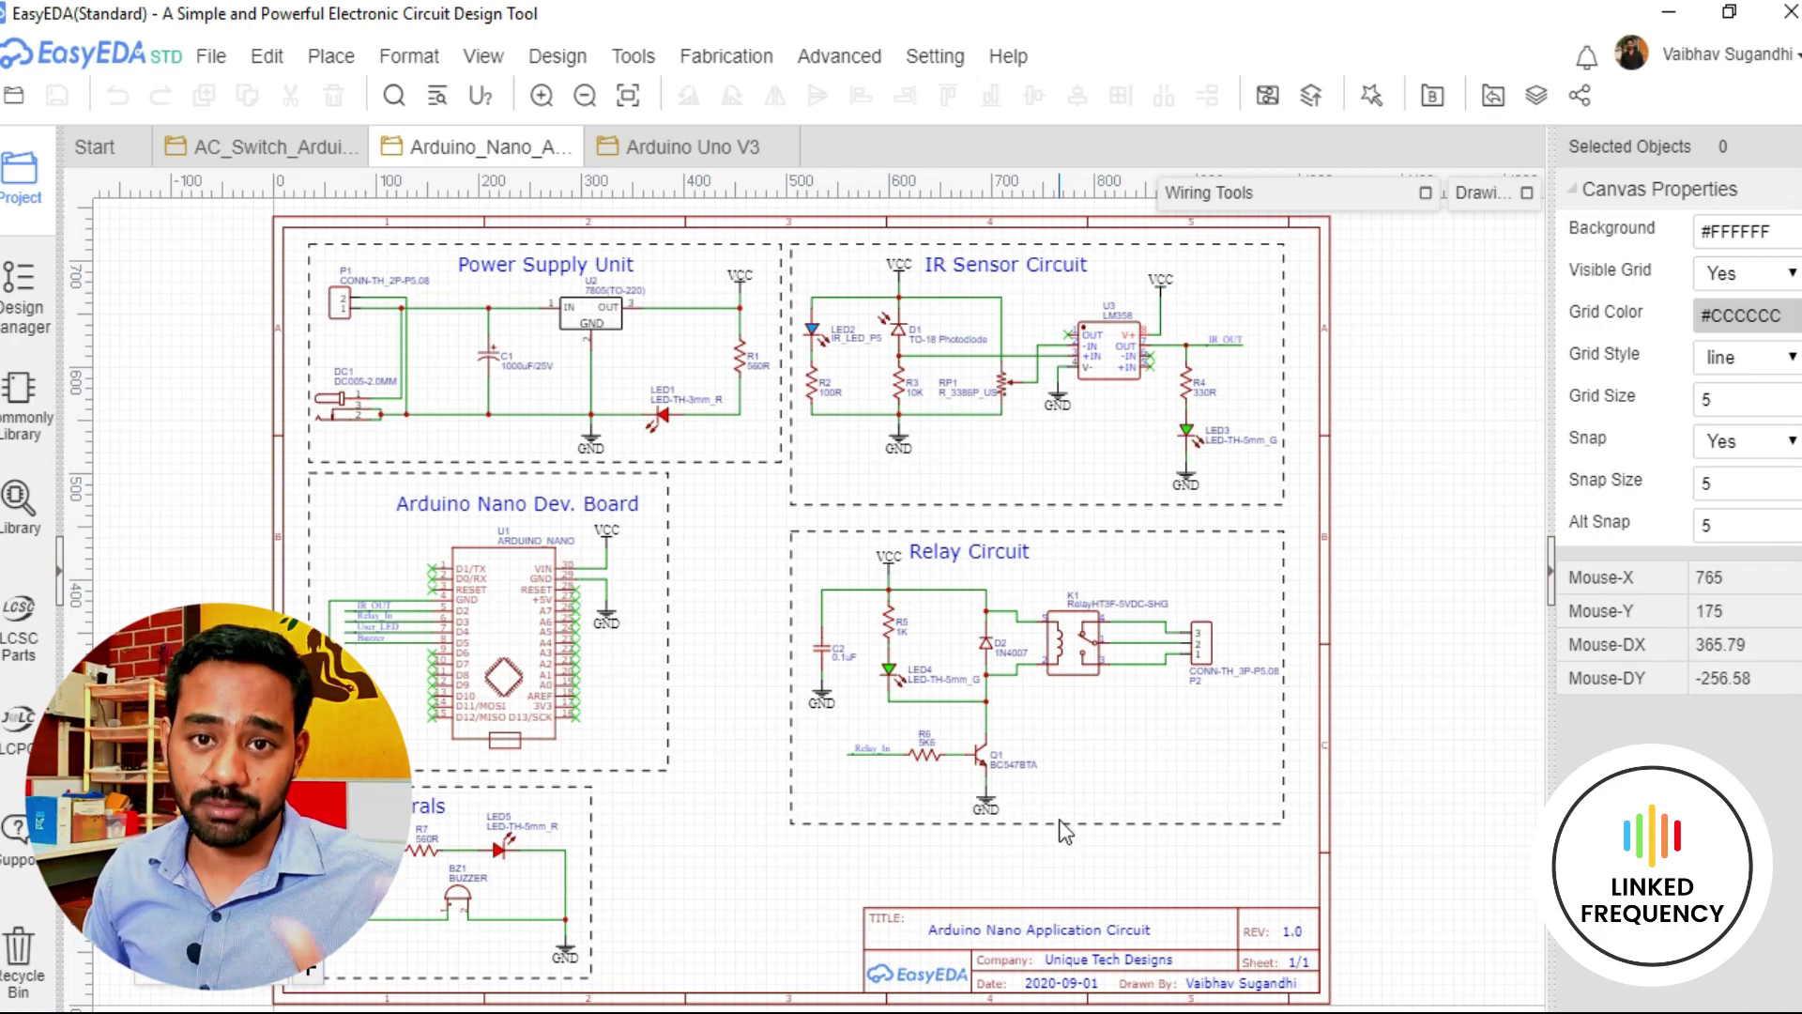
pyautogui.click(272, 147)
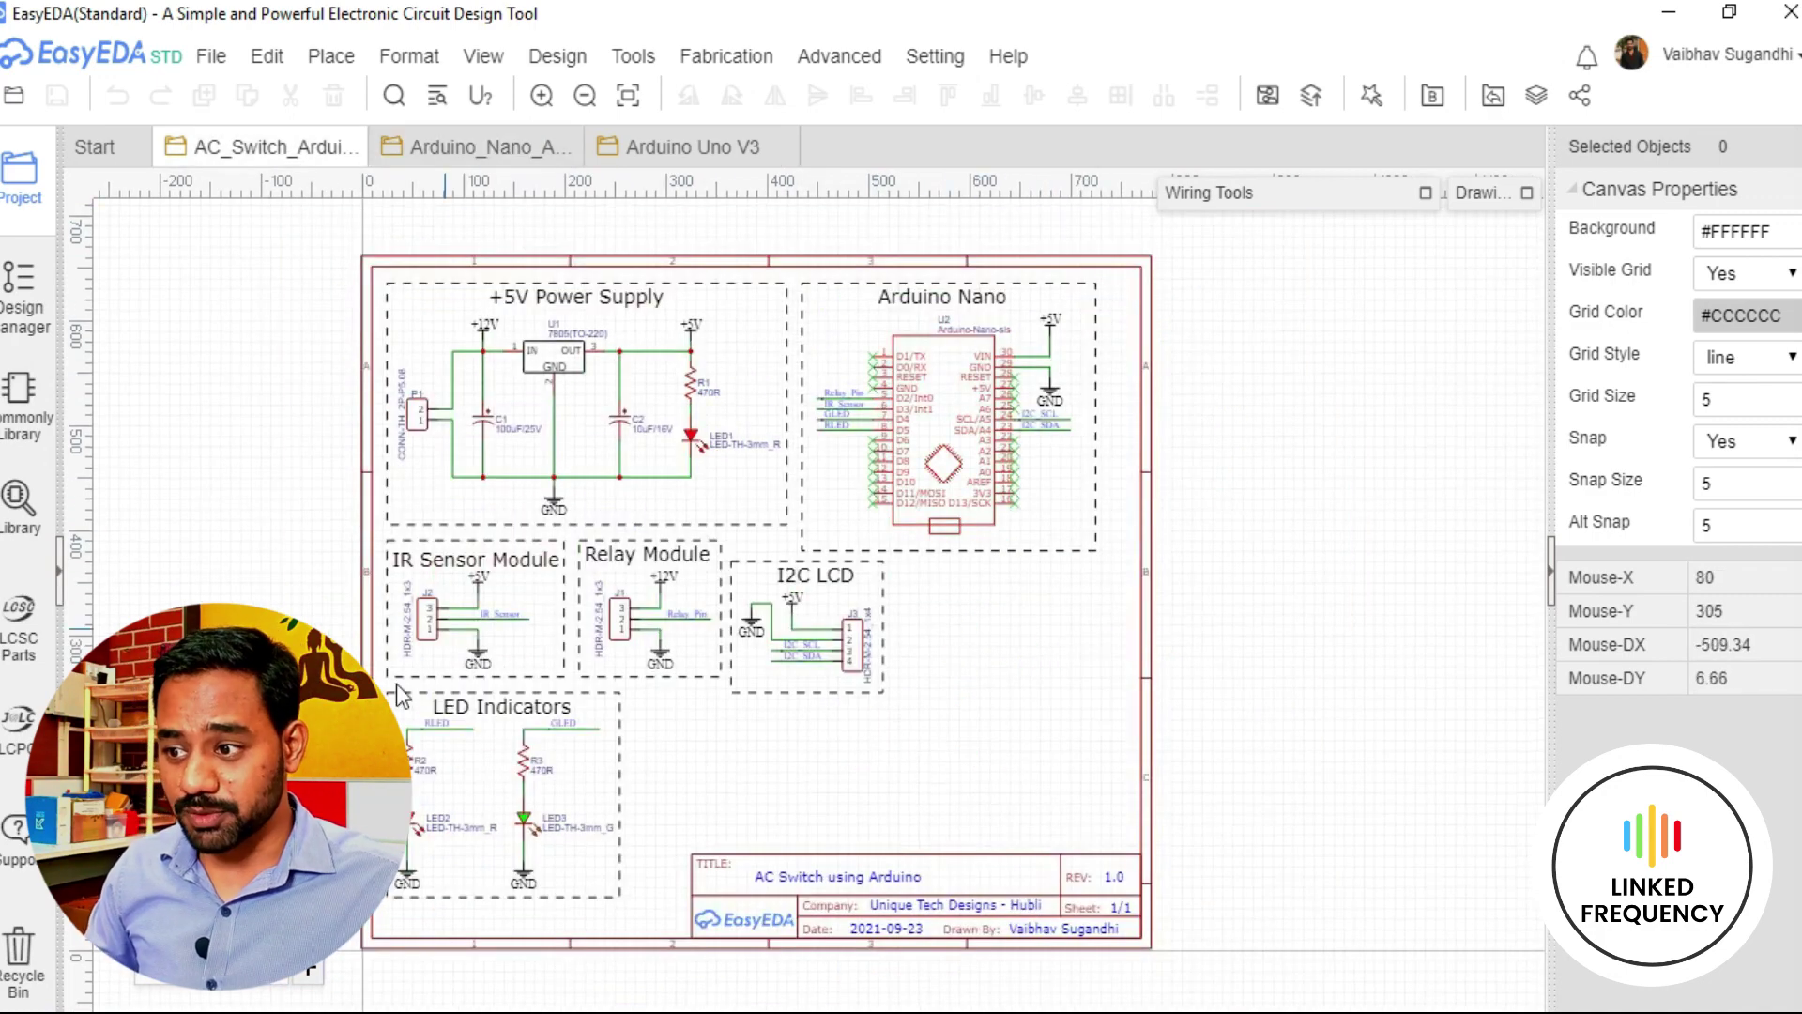
pyautogui.scroll(3, 666, 581)
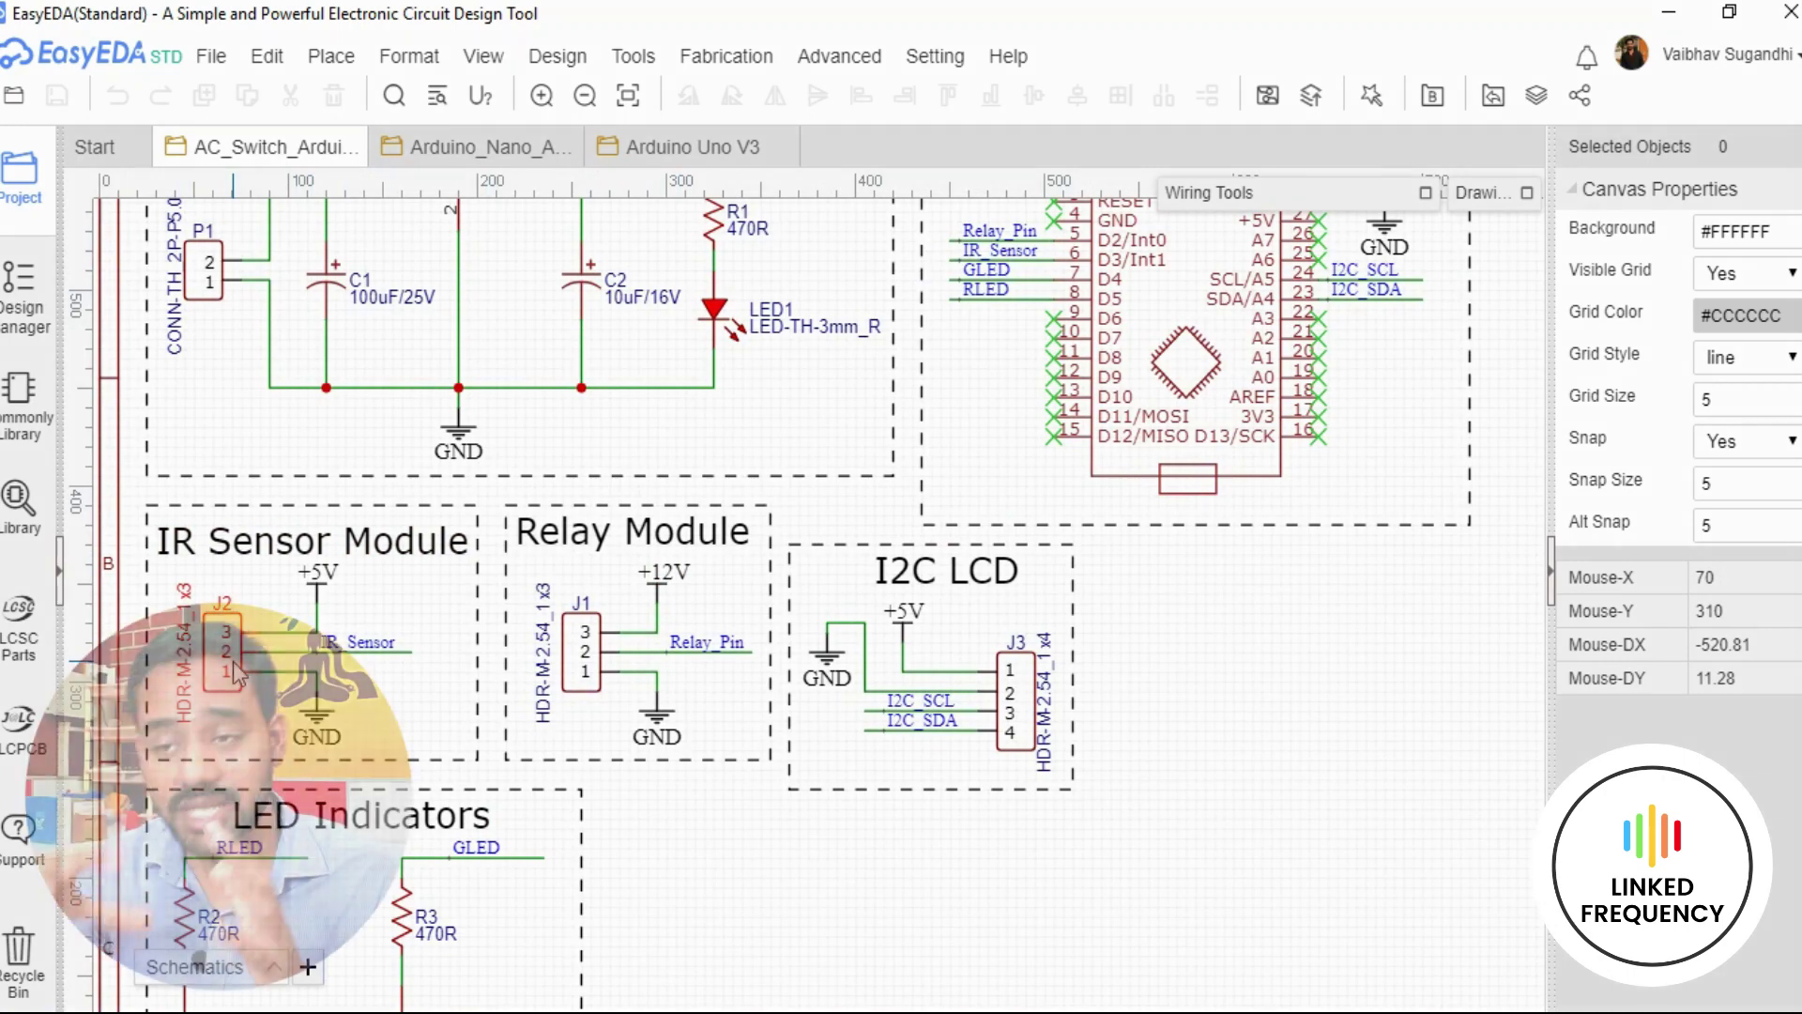
pyautogui.click(398, 160)
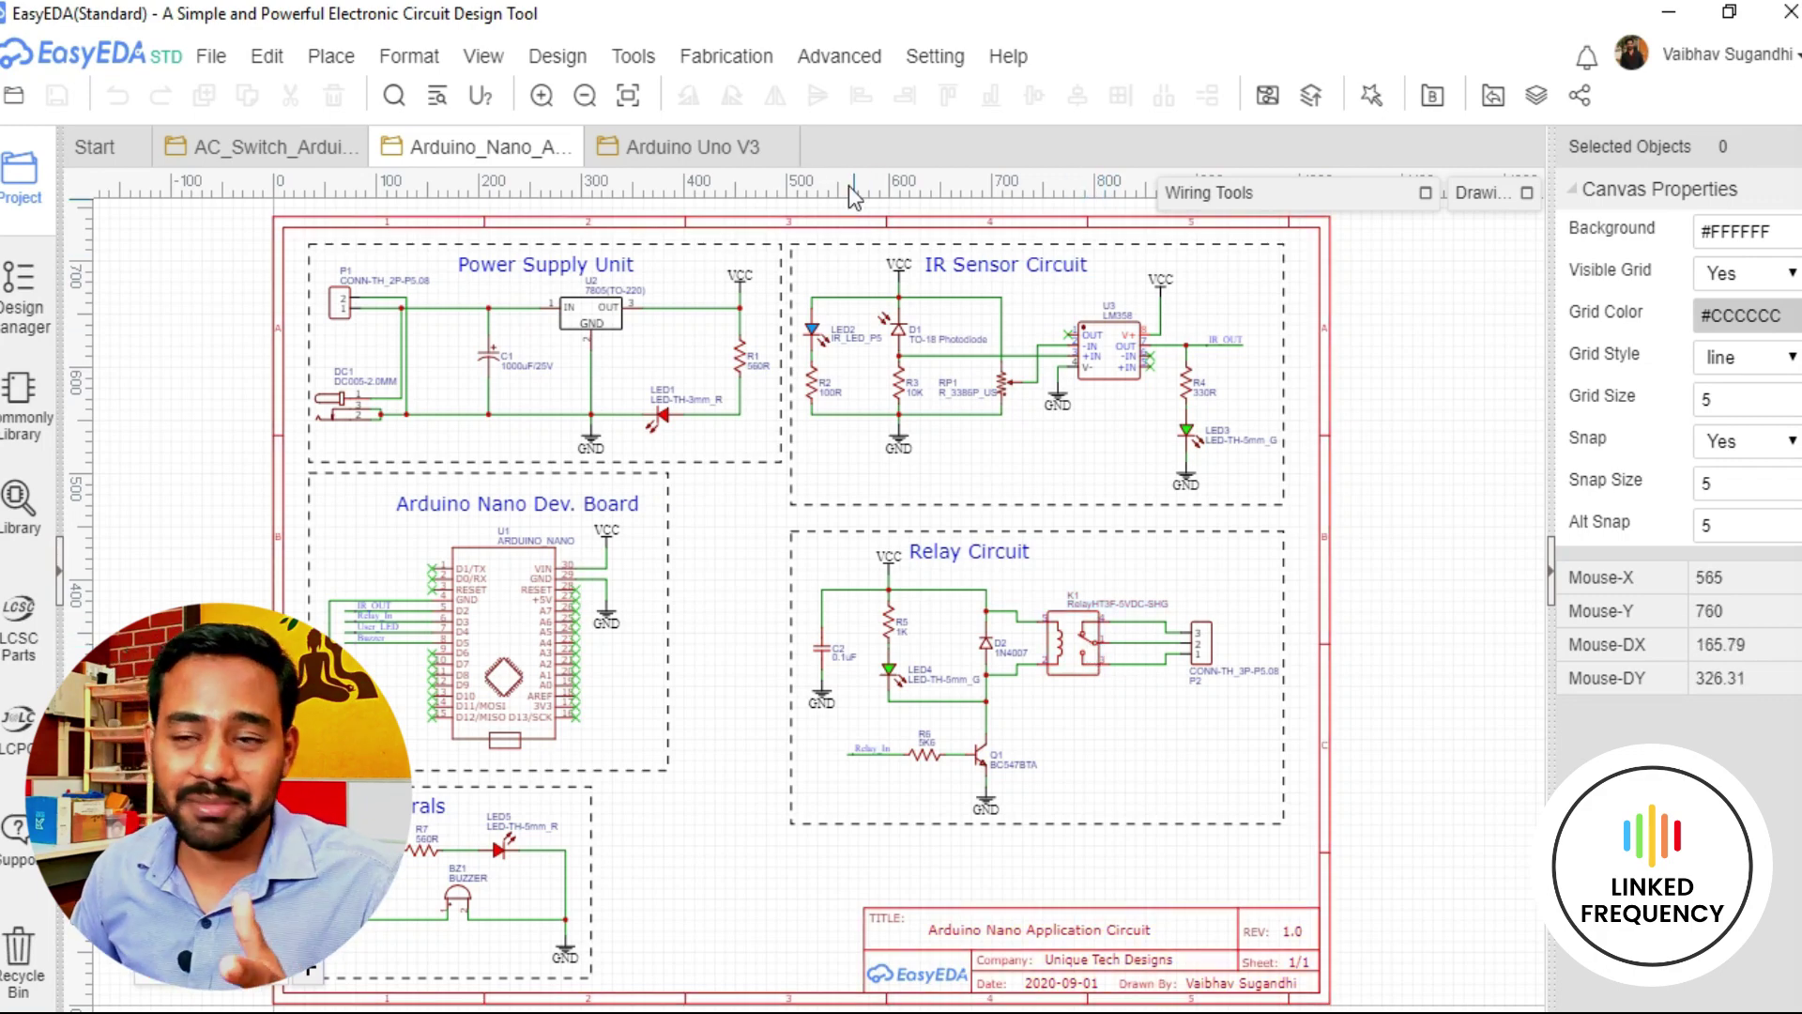
pyautogui.click(657, 148)
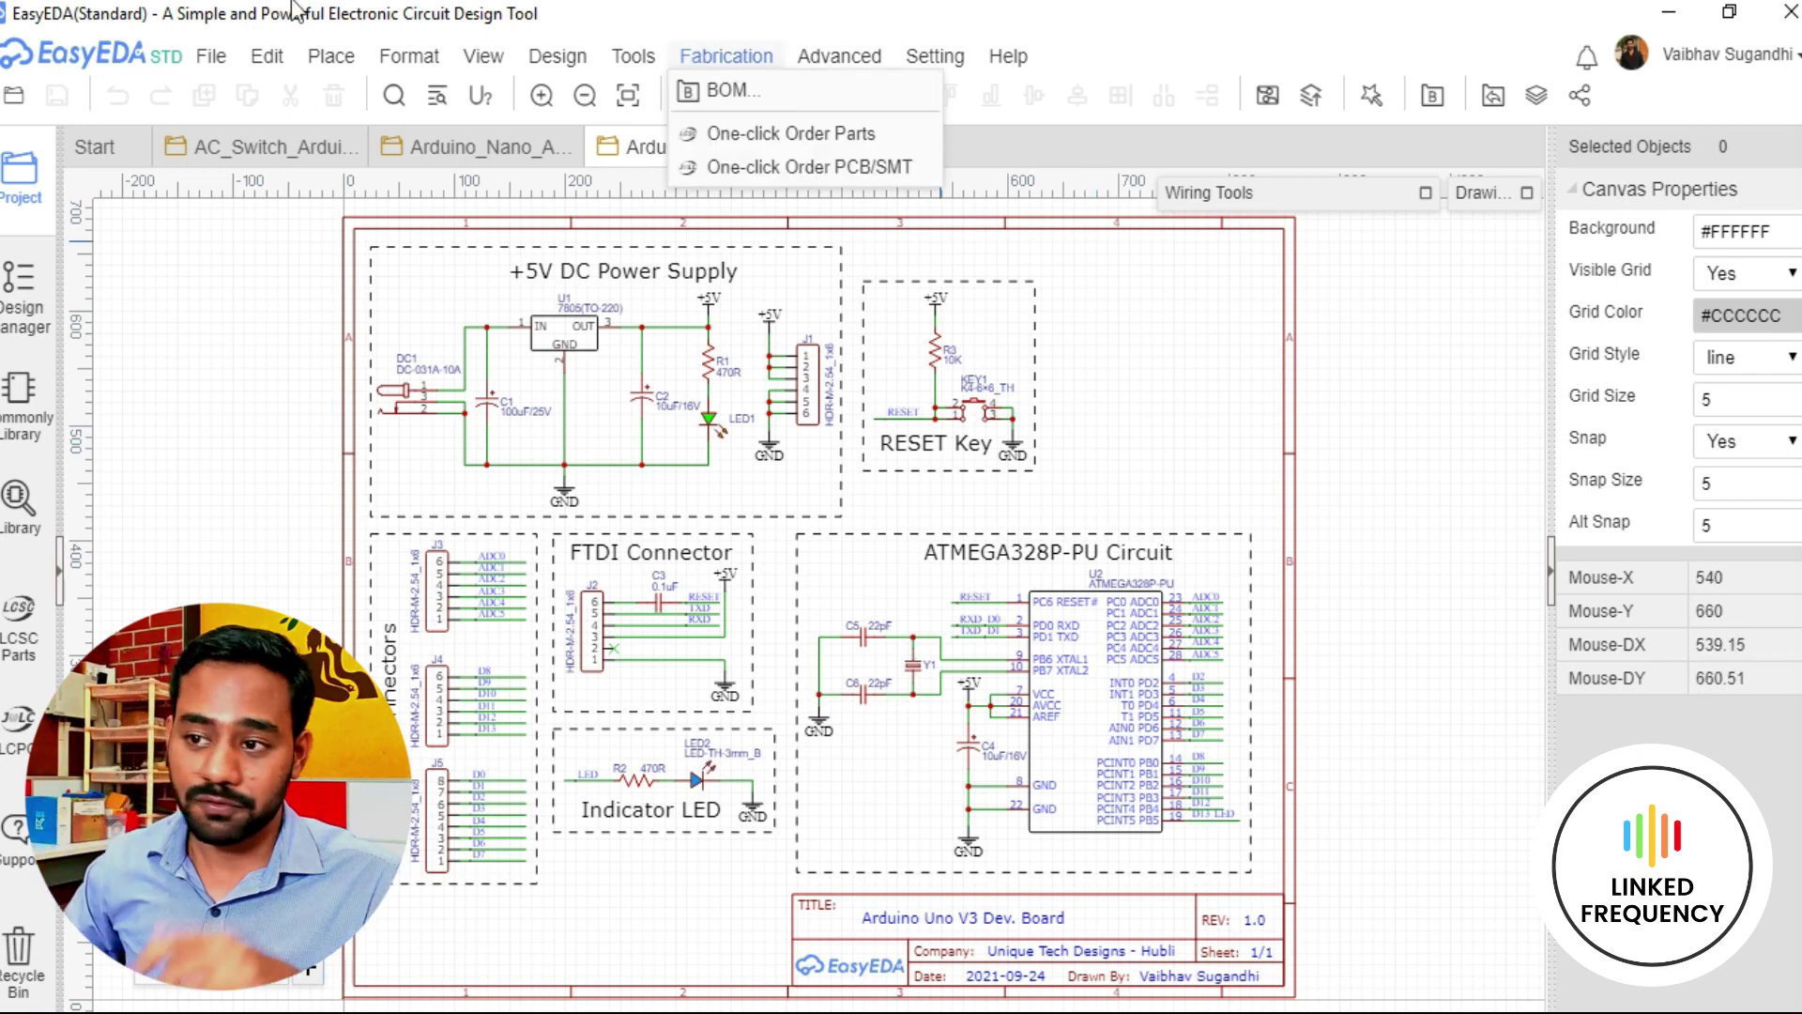
# Review the AC Switch, Arduino Nano application and Arduino Uno V3 schematics one after another
pyautogui.click(263, 147)
pyautogui.scroll(-5, 568, 343)
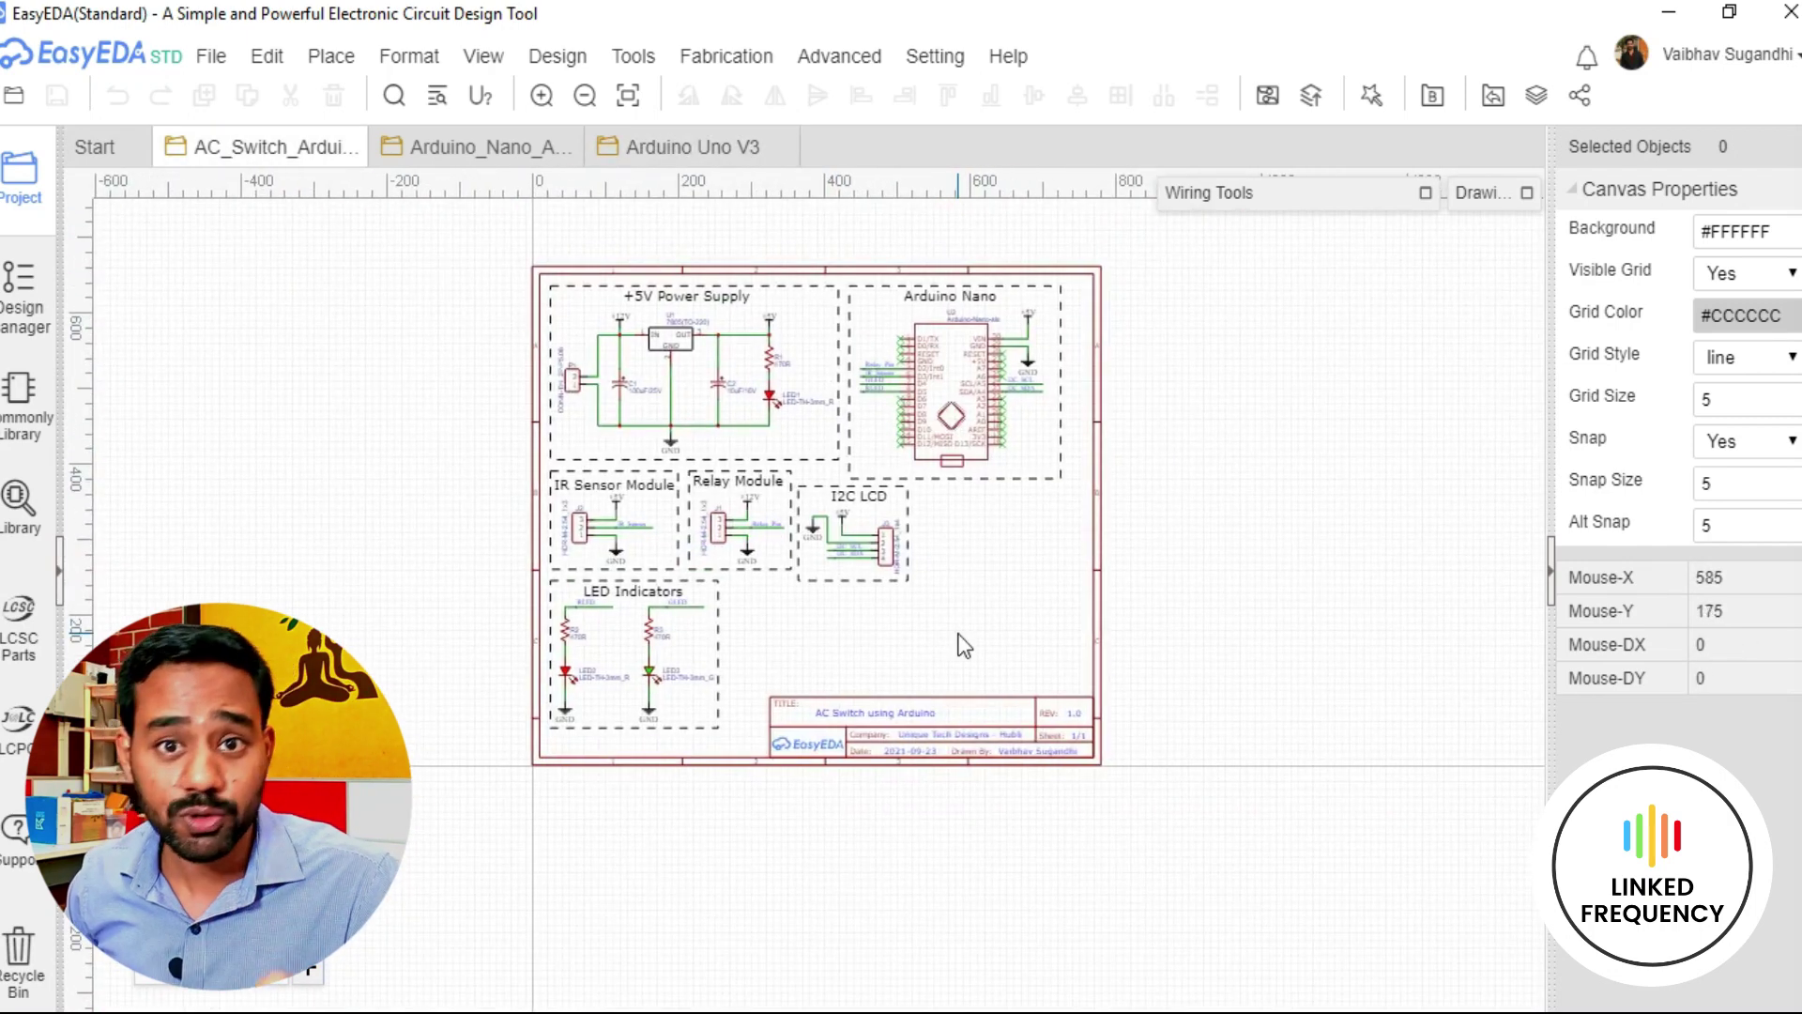
pyautogui.scroll(2, 965, 646)
pyautogui.moveTo(916, 605); pyautogui.dragTo(878, 729, button='right')
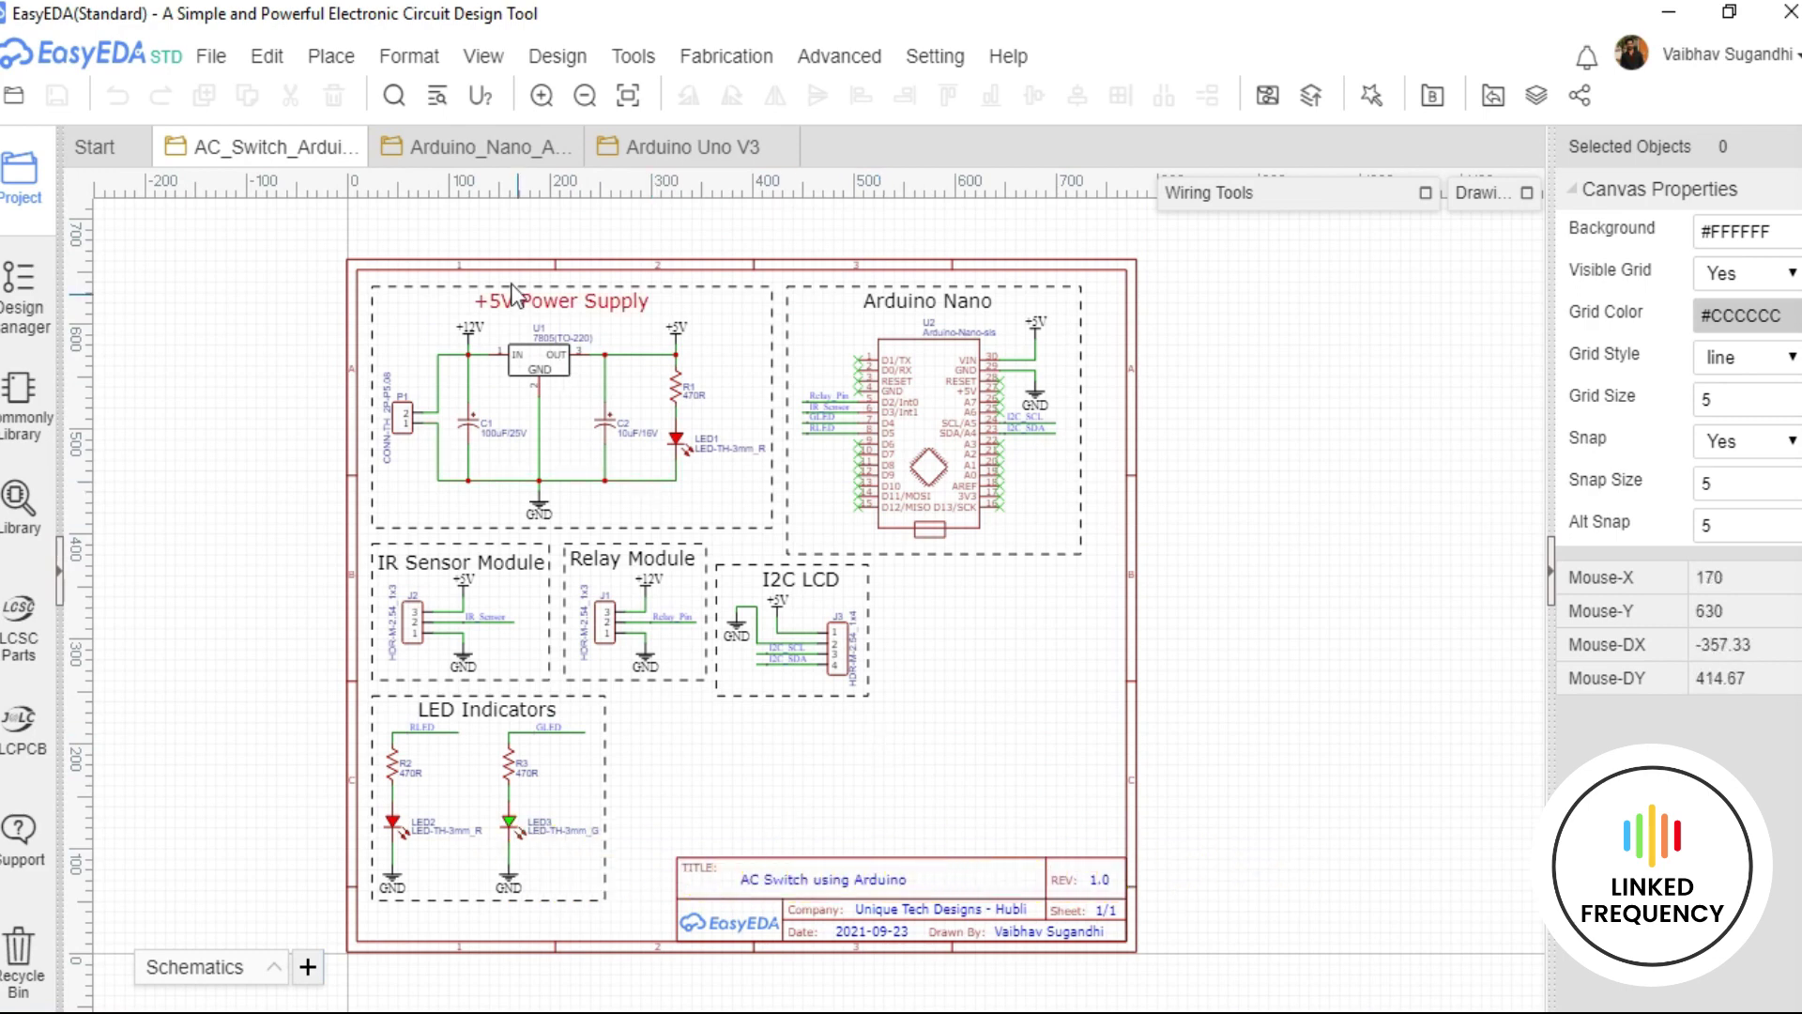
pyautogui.click(470, 150)
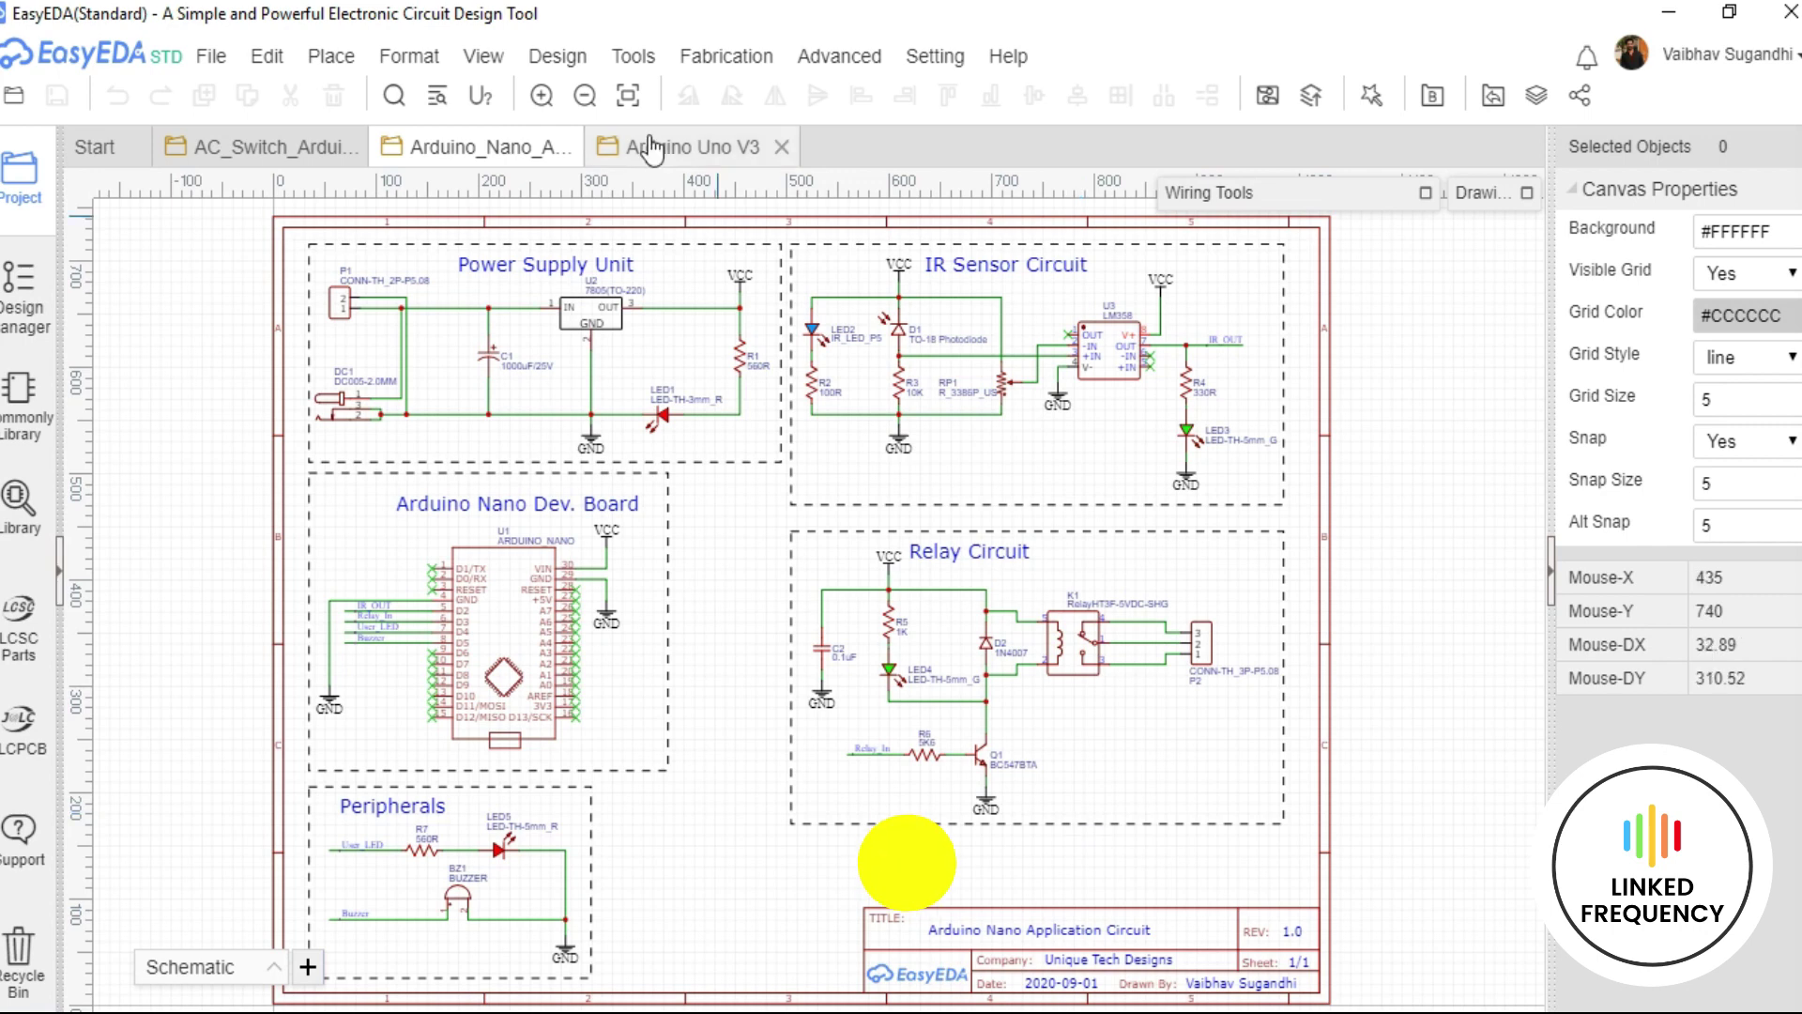
pyautogui.click(692, 146)
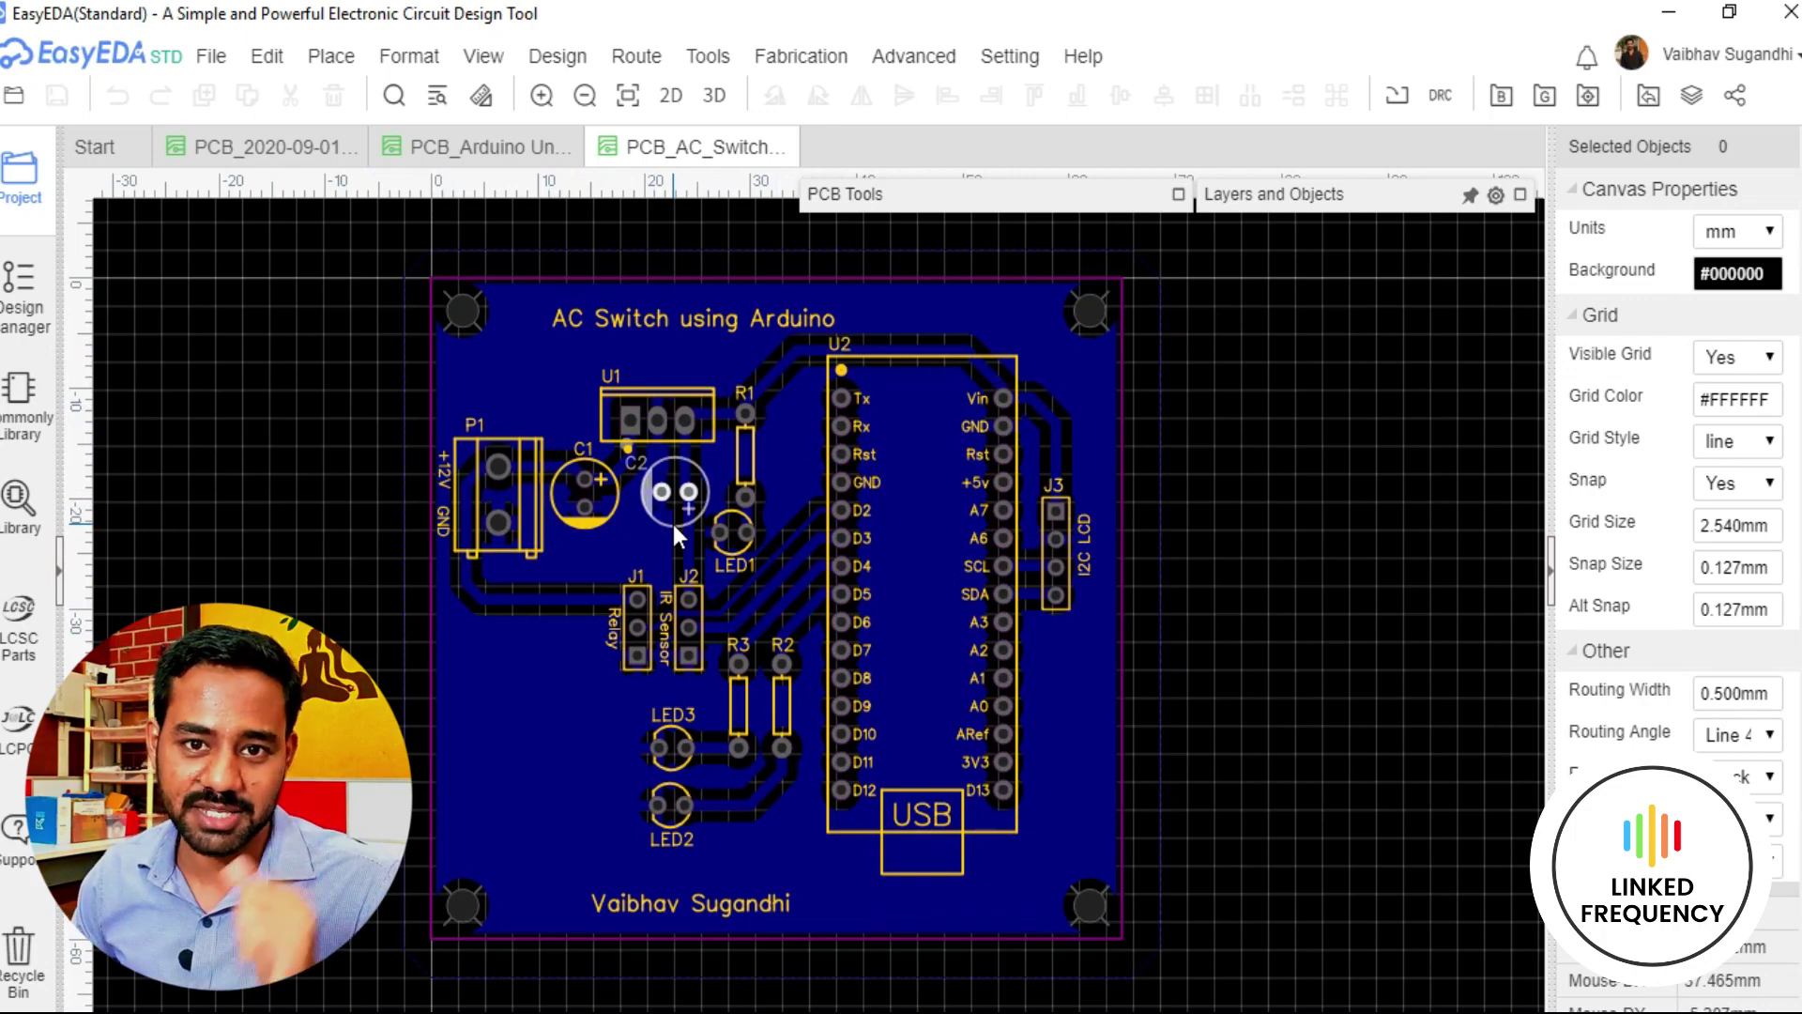
# Examine the component placement and traces on the AC Switch PCB layout, both close up and as a whole board
pyautogui.scroll(2, 635, 640)
pyautogui.scroll(3, 634, 640)
pyautogui.scroll(-4, 734, 620)
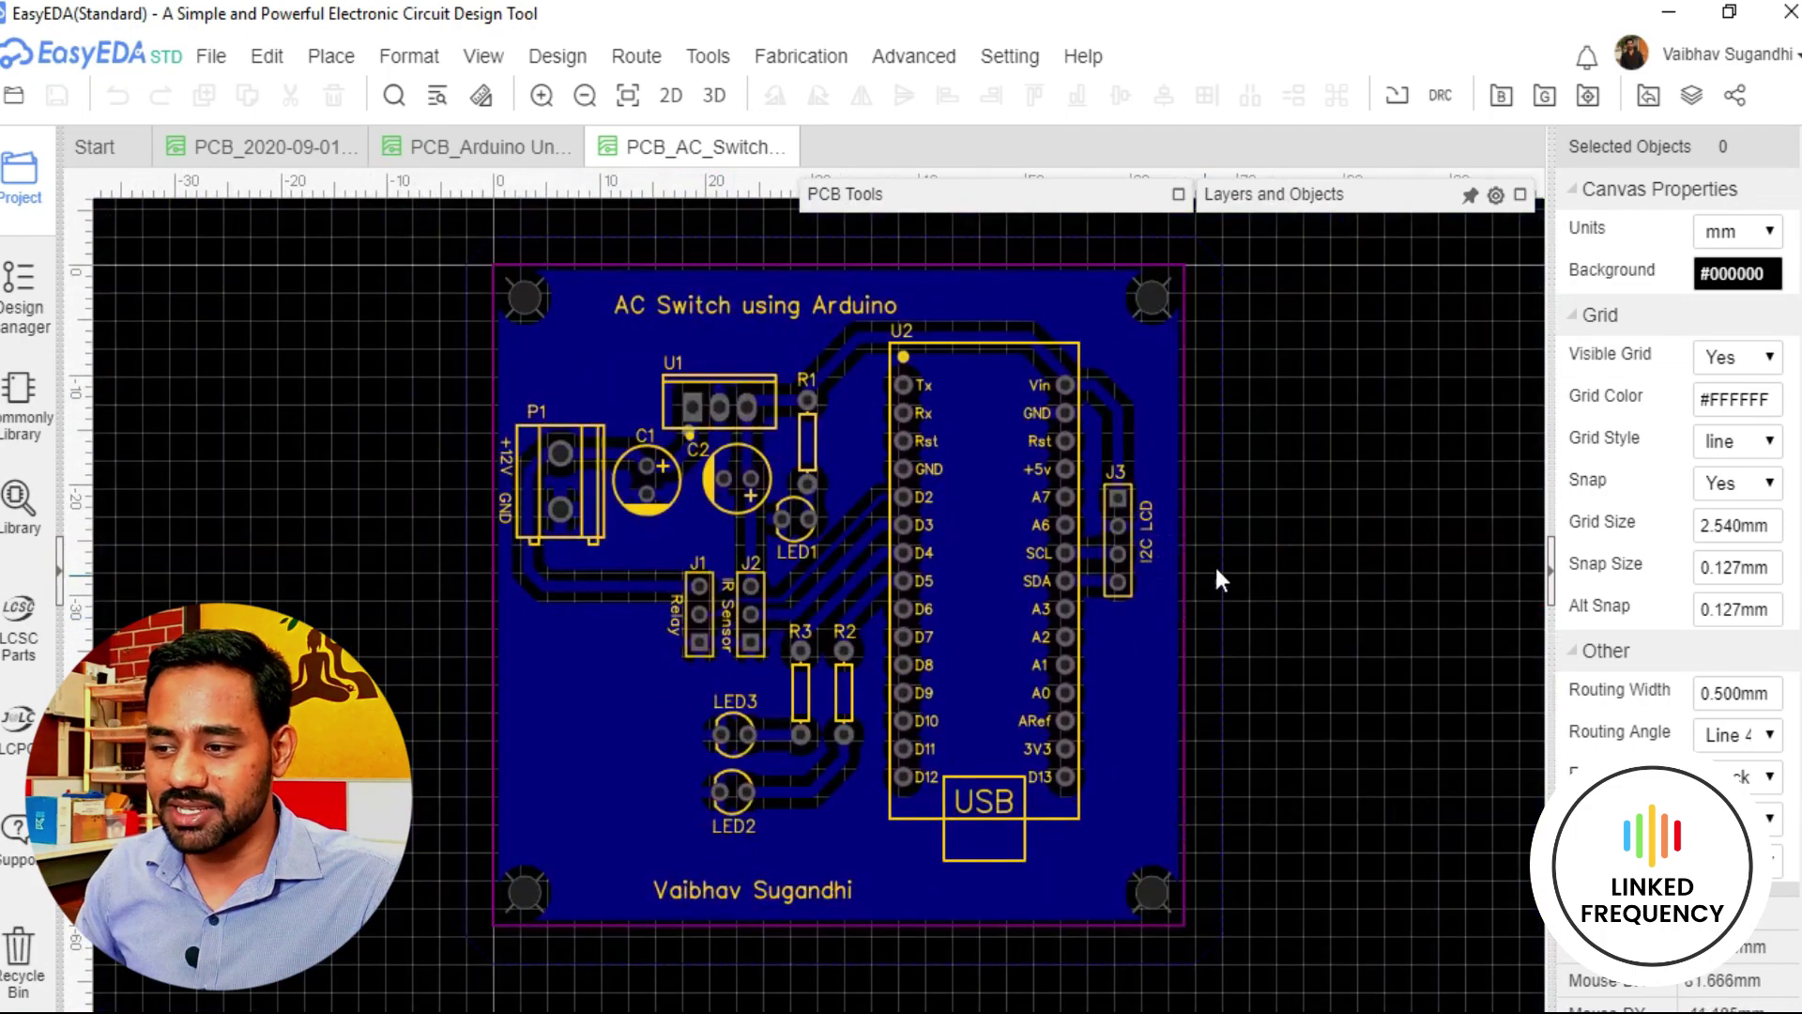
pyautogui.scroll(6, 1187, 577)
pyautogui.scroll(-8, 977, 591)
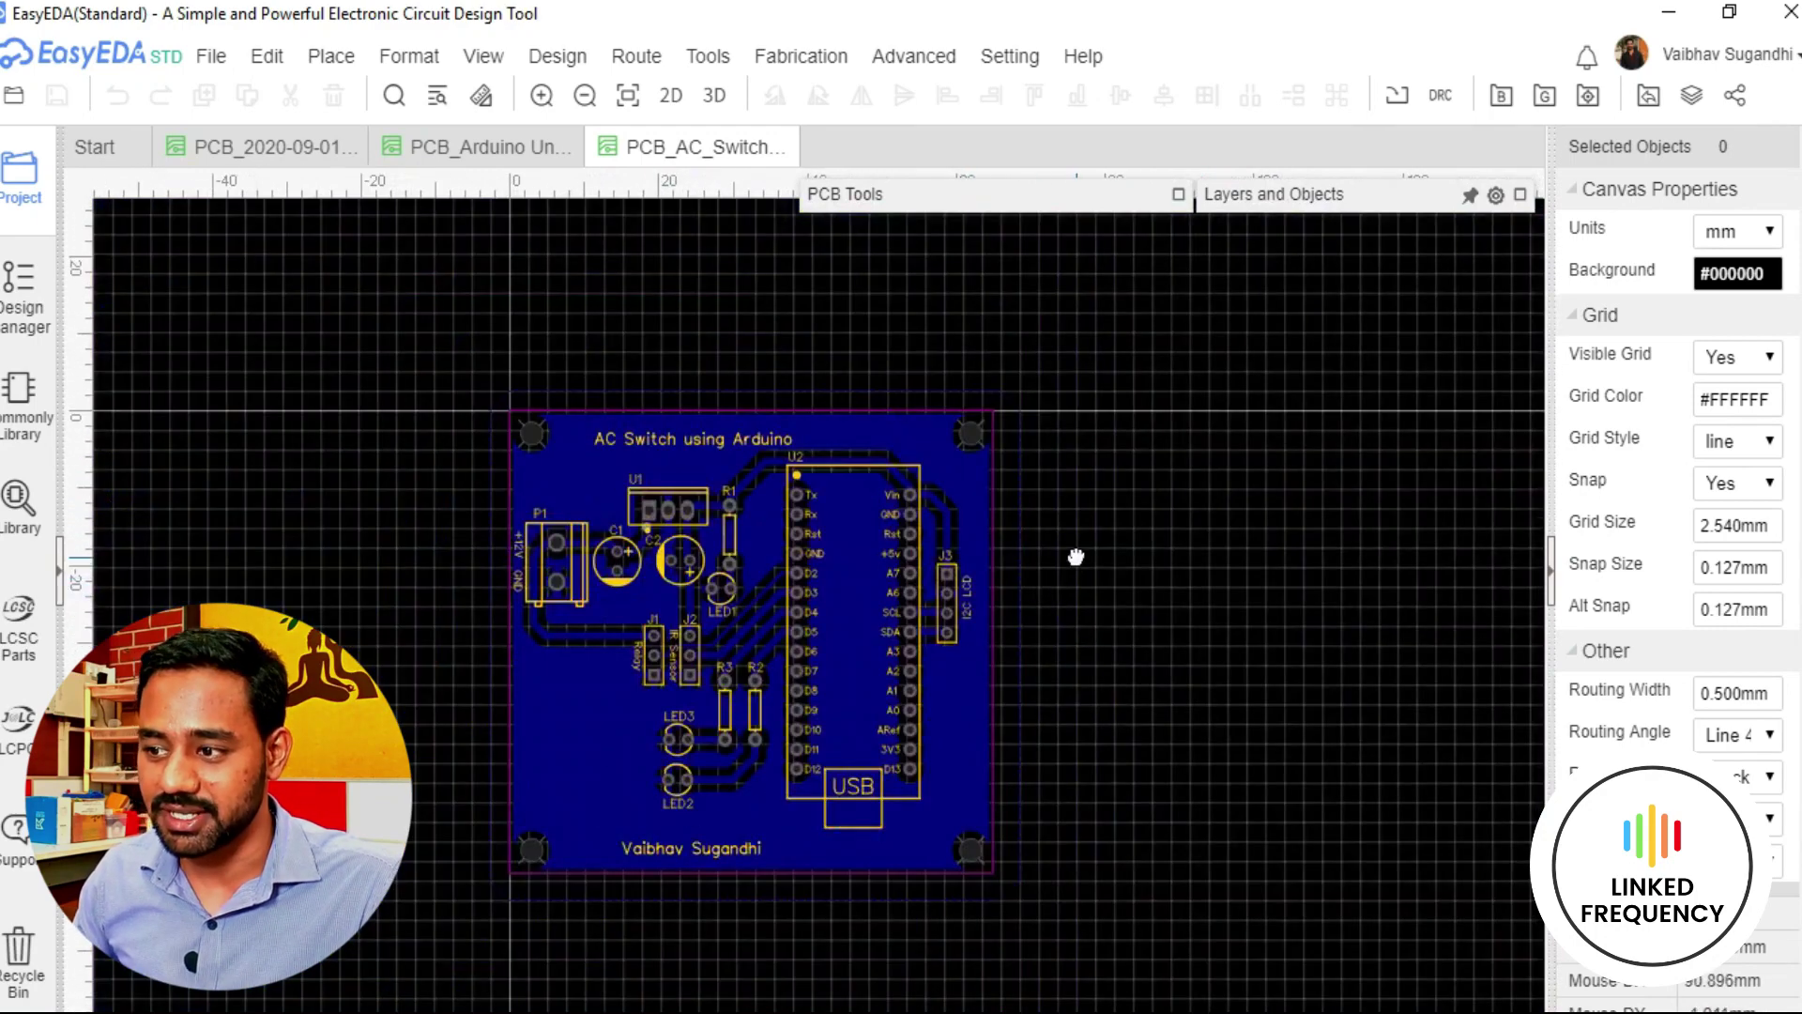
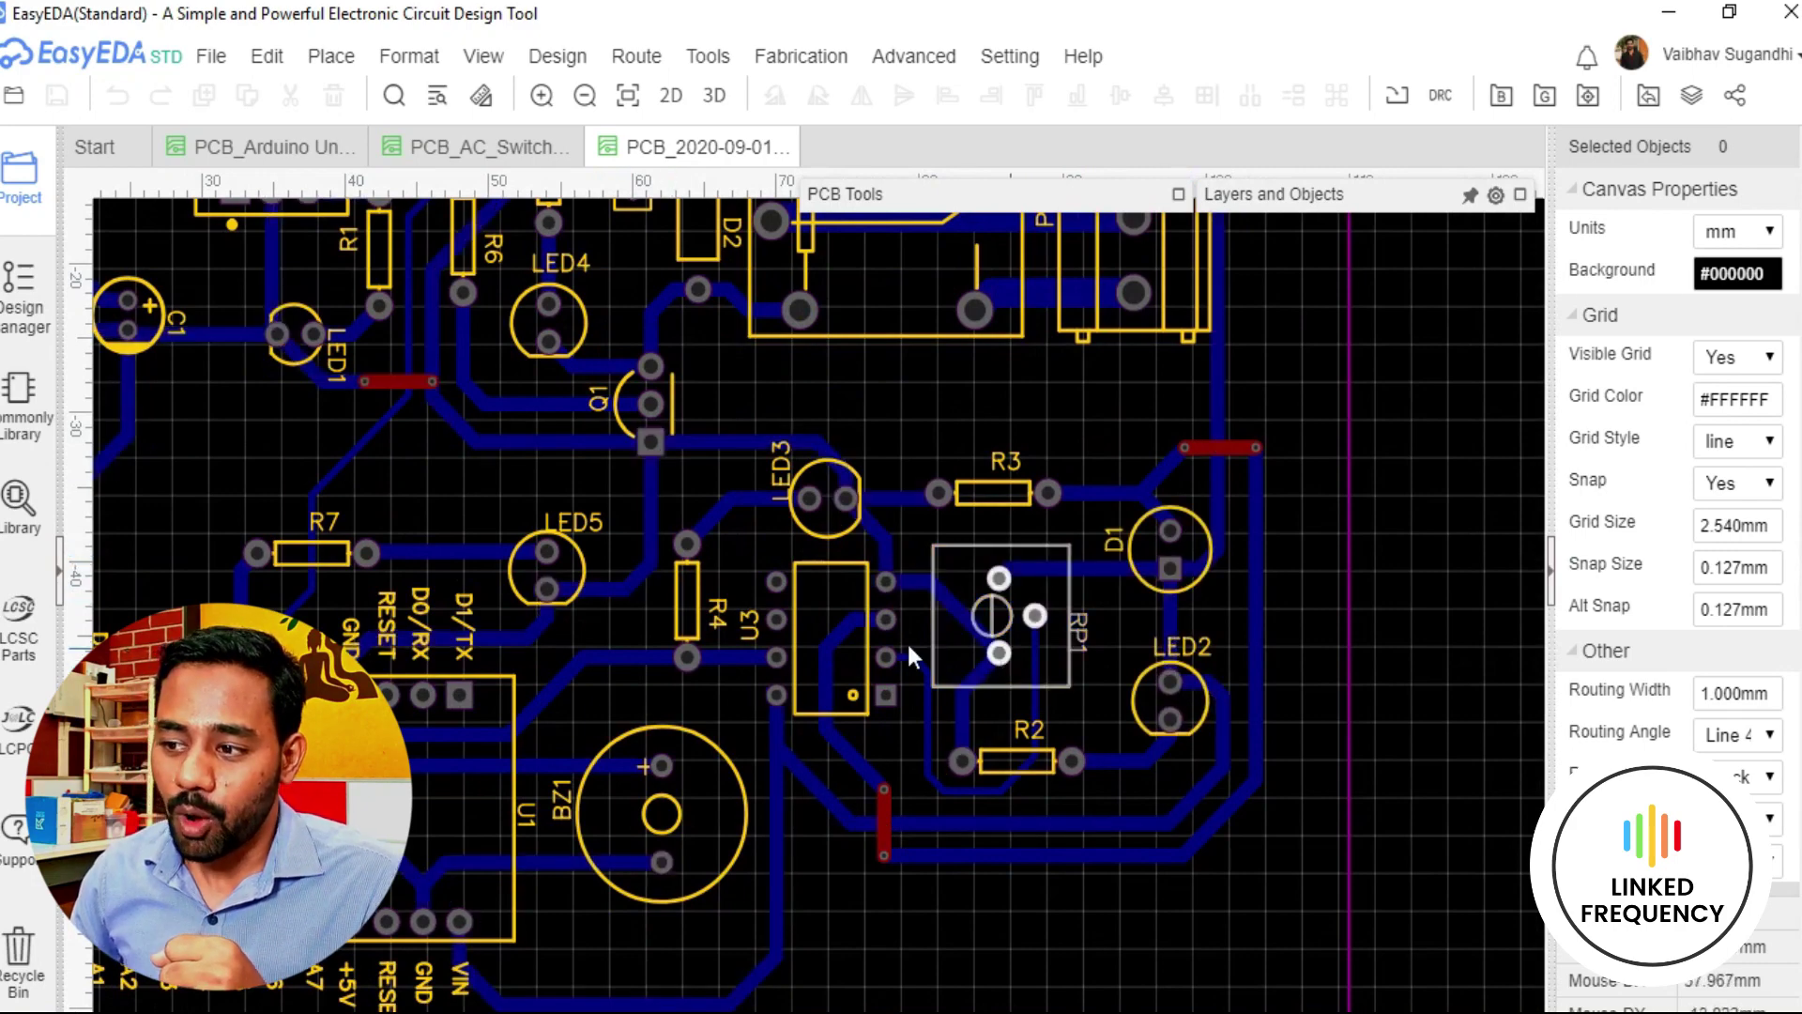
# Examine the Arduino Nano Application Board PCB layout, including its relay area, jumper links and board title text
pyautogui.scroll(-3, 836, 658)
pyautogui.scroll(2, 922, 460)
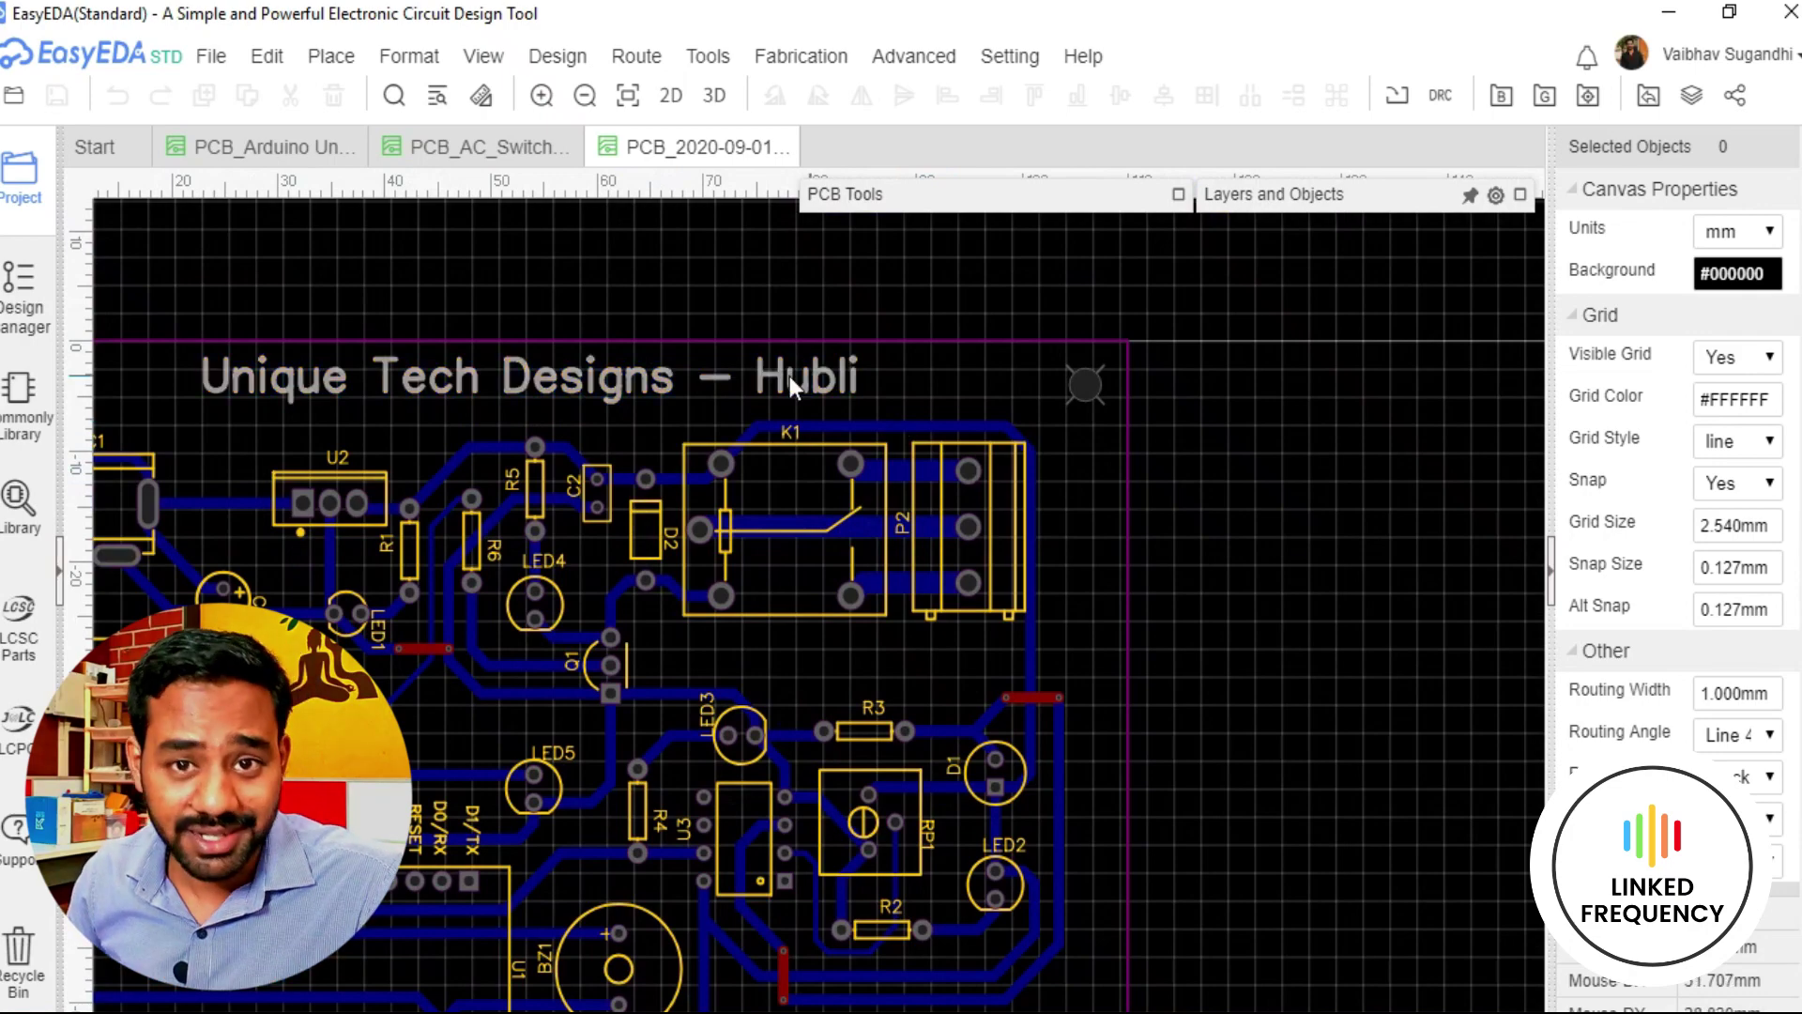
pyautogui.scroll(-2, 821, 663)
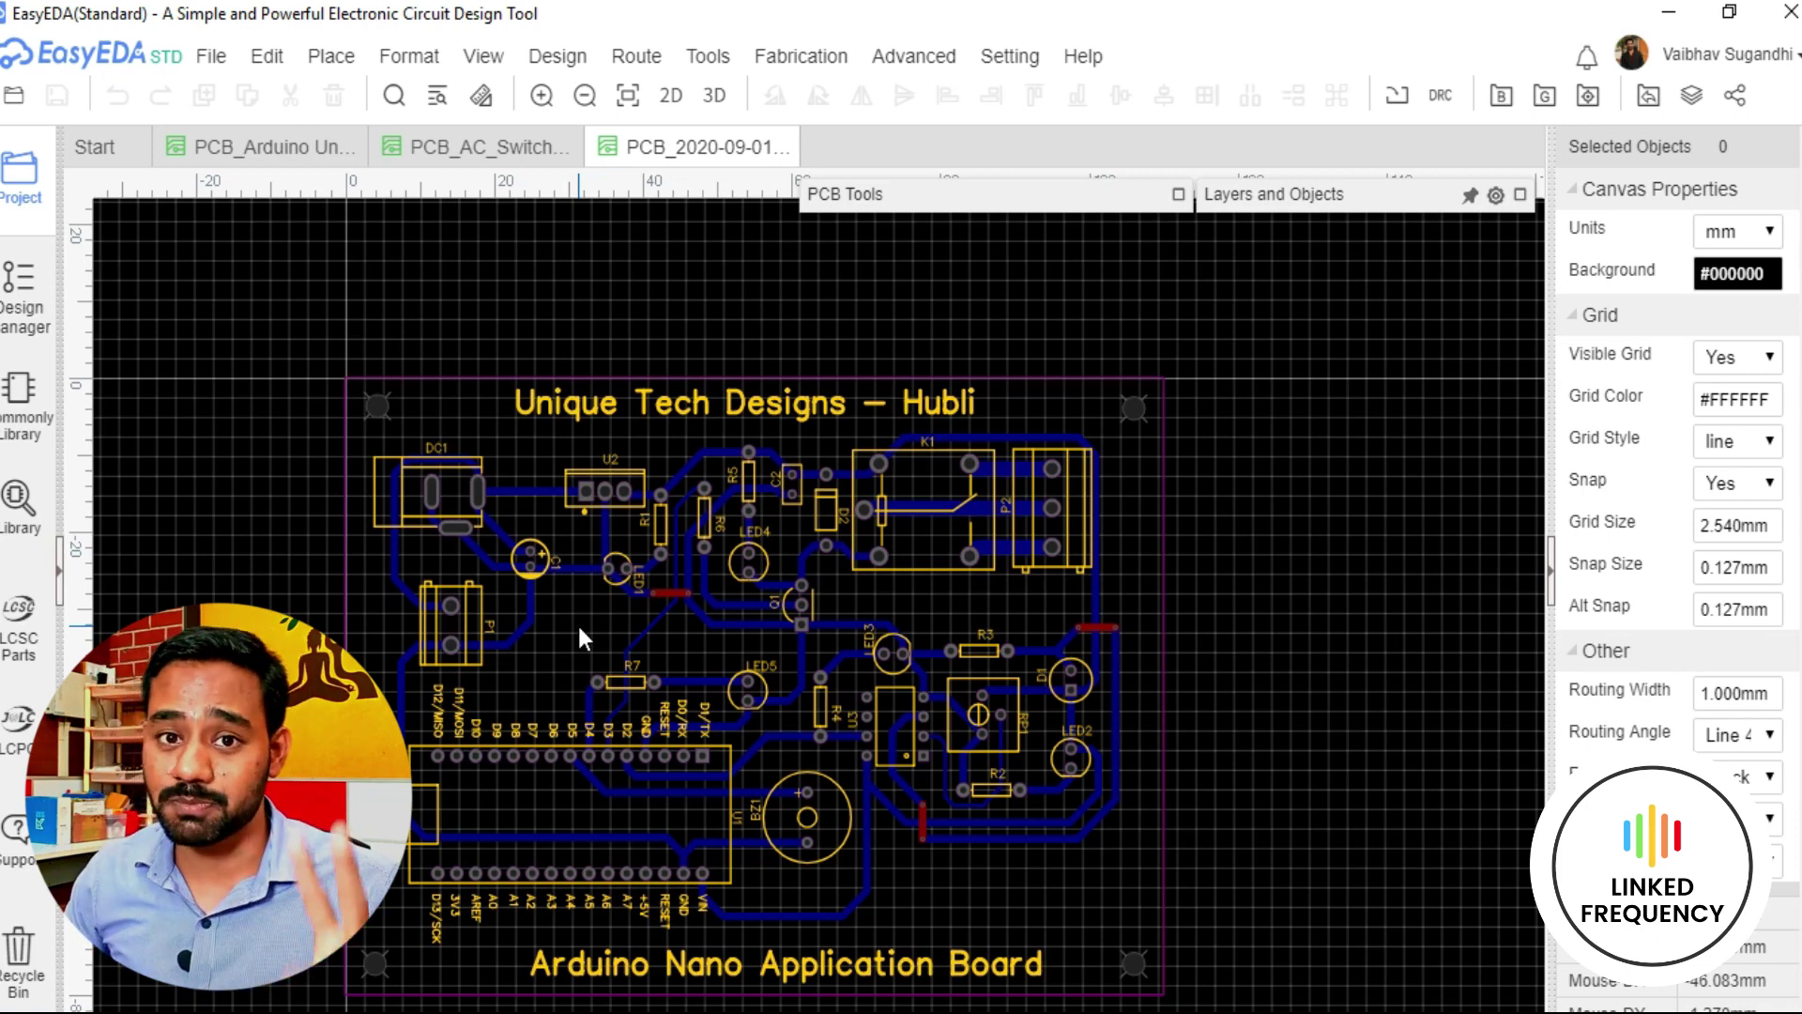
# Open the Arduino Uno PCB layout and examine its ADC and digital GPIO header labels, components and overall board
pyautogui.click(291, 161)
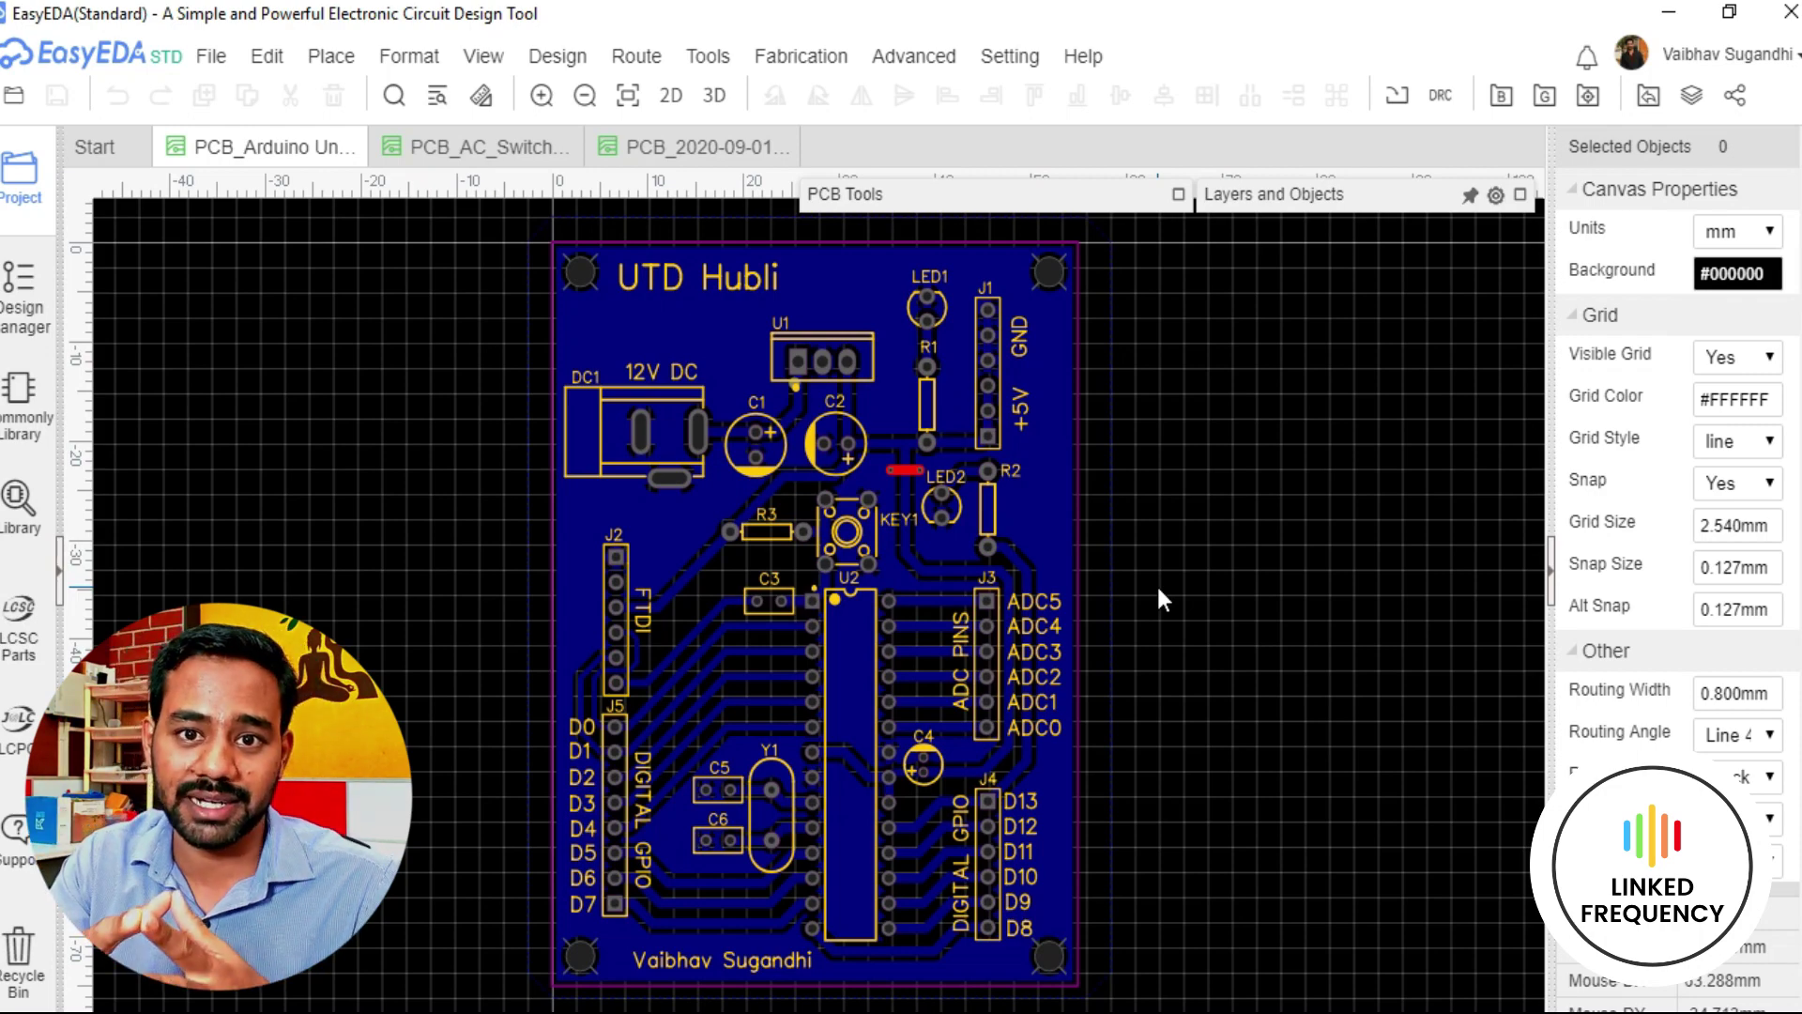
pyautogui.scroll(2, 1071, 606)
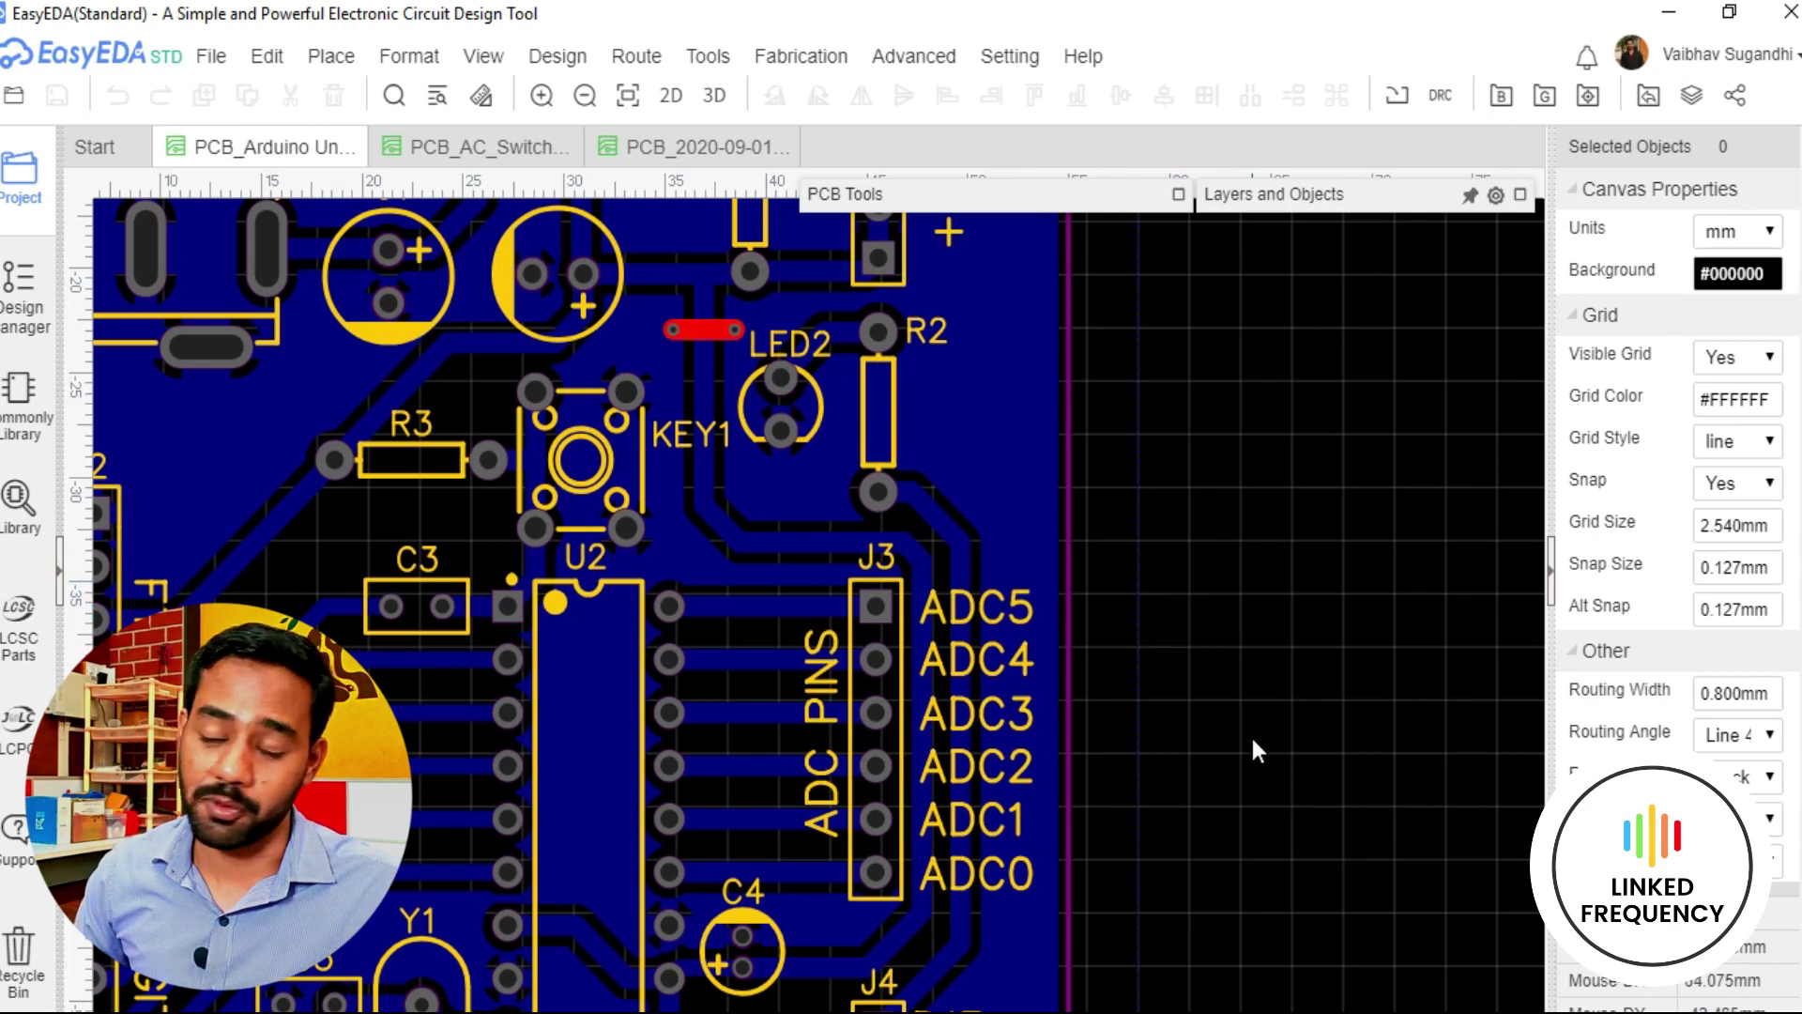
pyautogui.moveTo(1250, 734); pyautogui.dragTo(1199, 611, button='right')
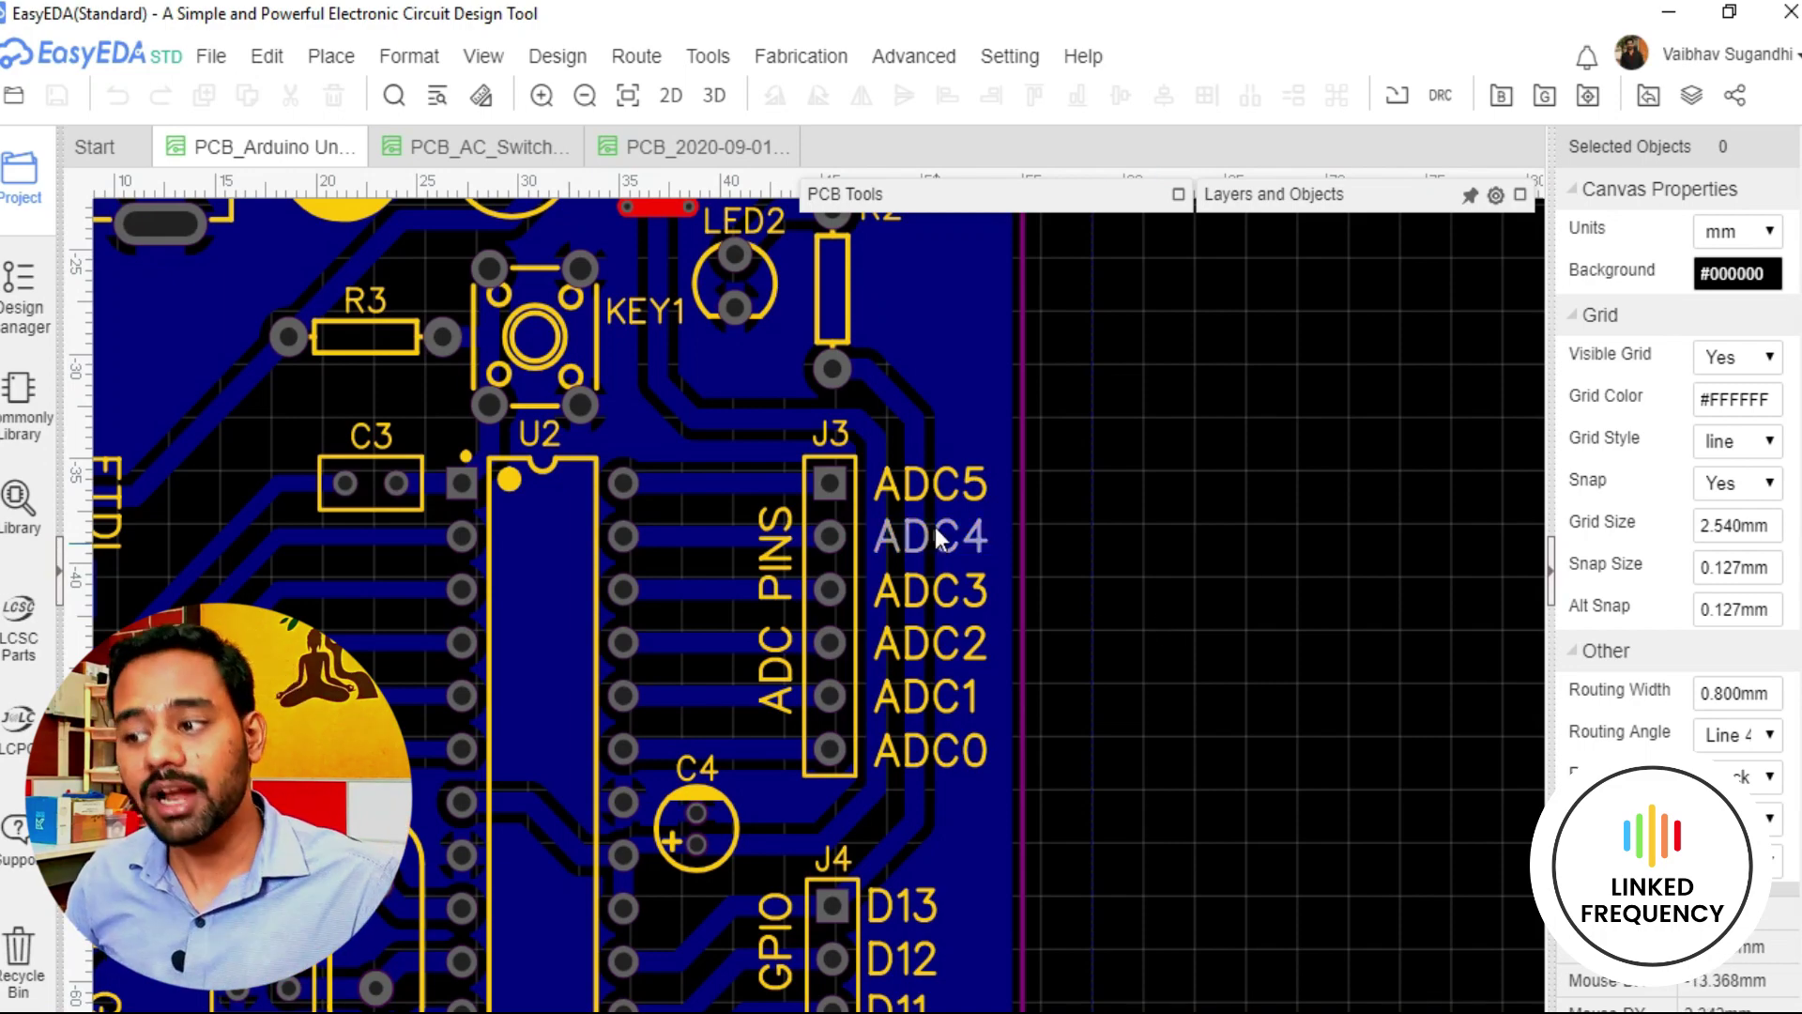
pyautogui.scroll(-5, 1033, 540)
pyautogui.scroll(4, 1033, 611)
pyautogui.moveTo(1023, 609); pyautogui.dragTo(1166, 734, button='right')
pyautogui.moveTo(1147, 657); pyautogui.dragTo(1146, 646, button='right')
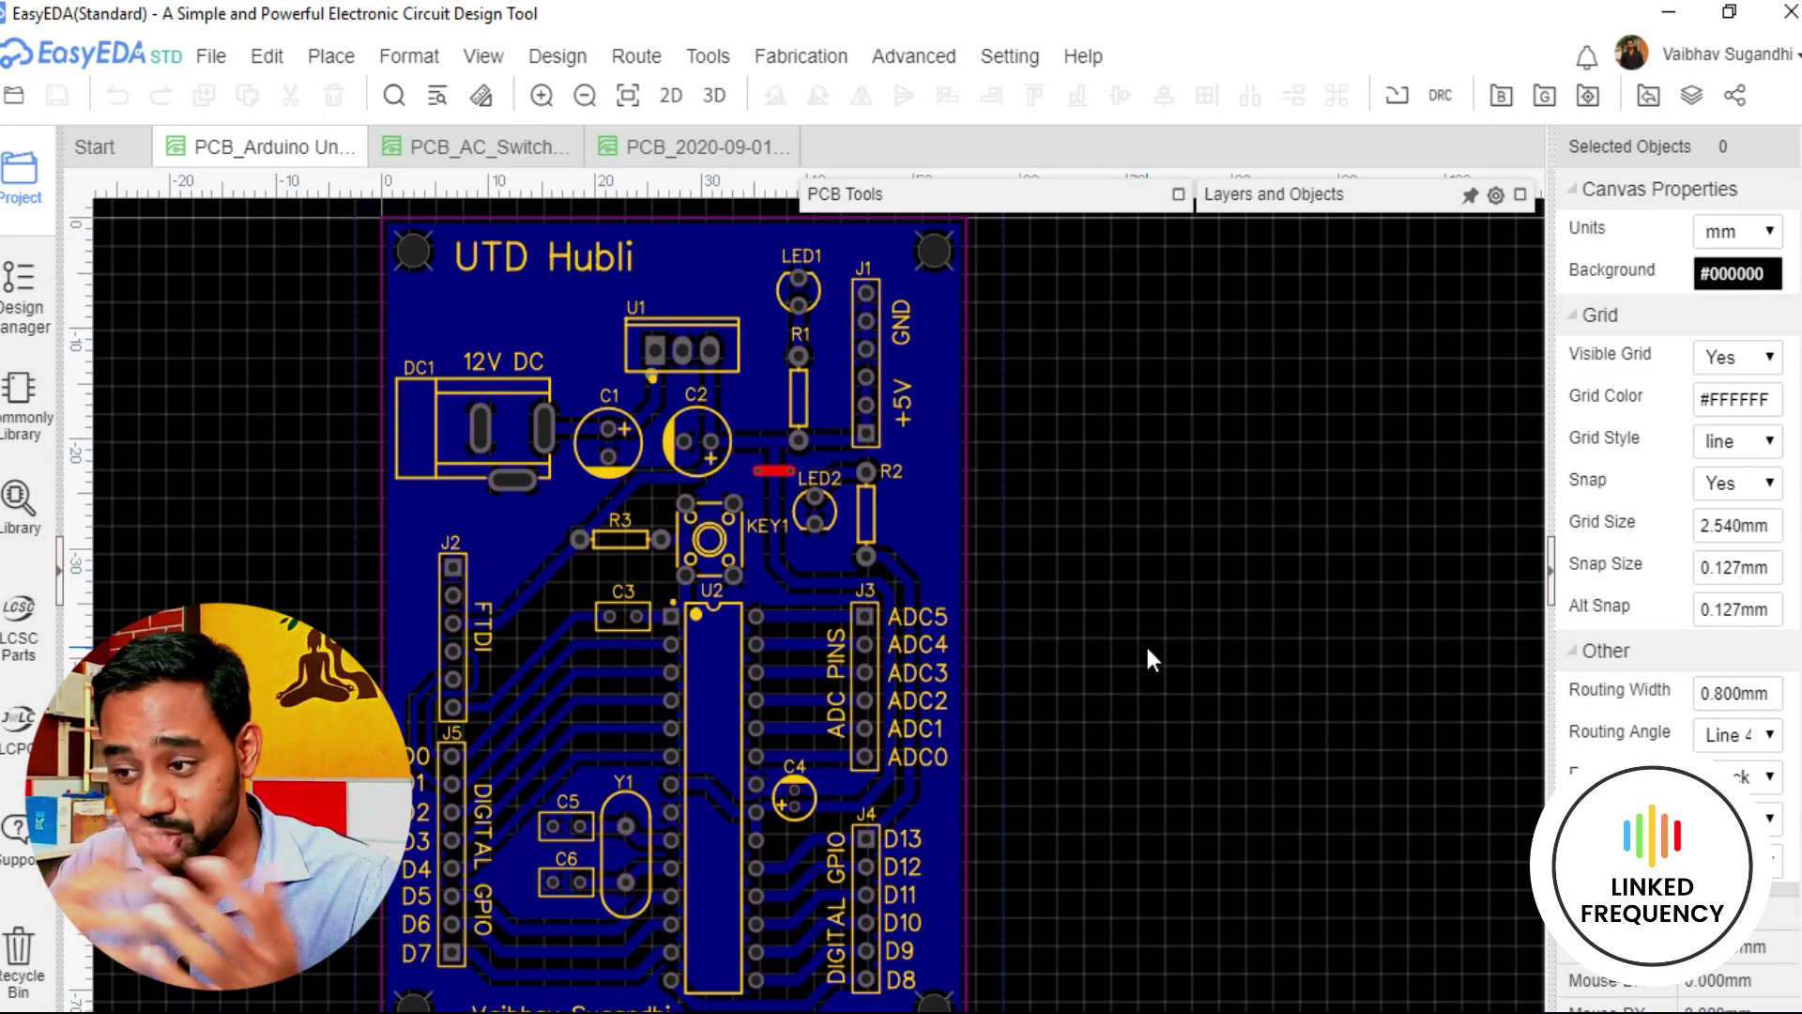
pyautogui.scroll(-2, 1146, 644)
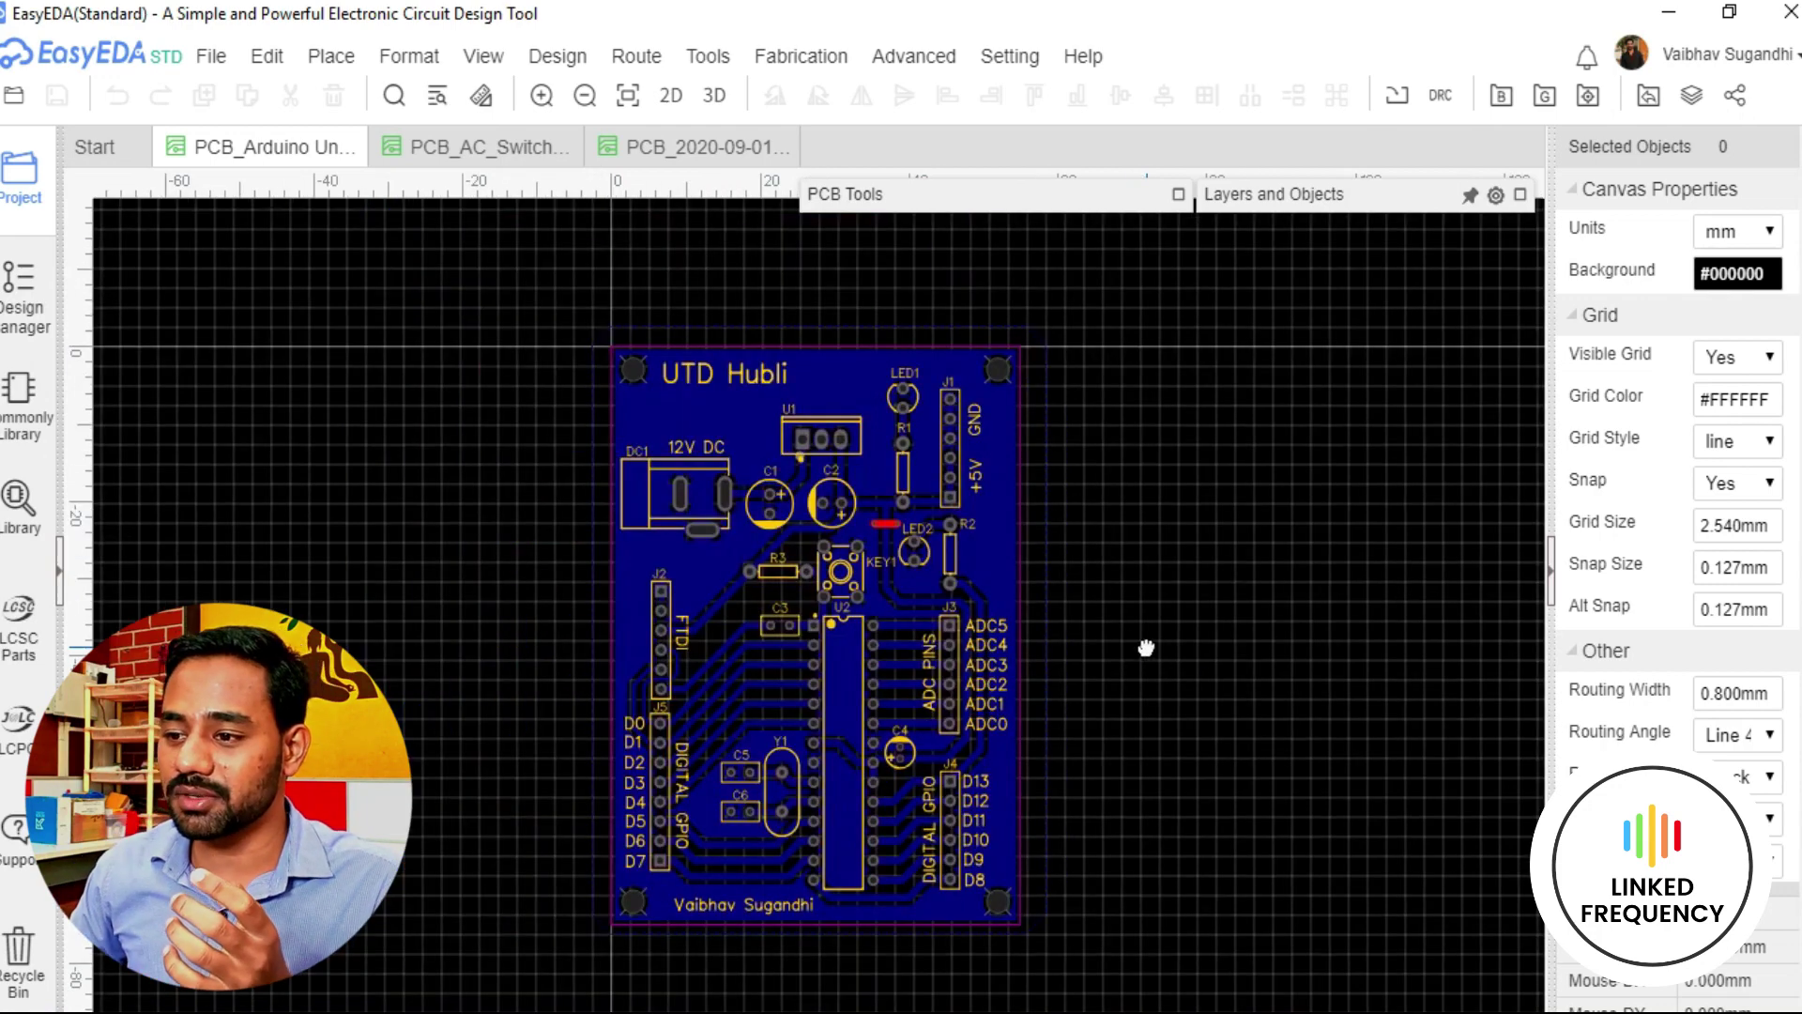
pyautogui.scroll(2, 1091, 637)
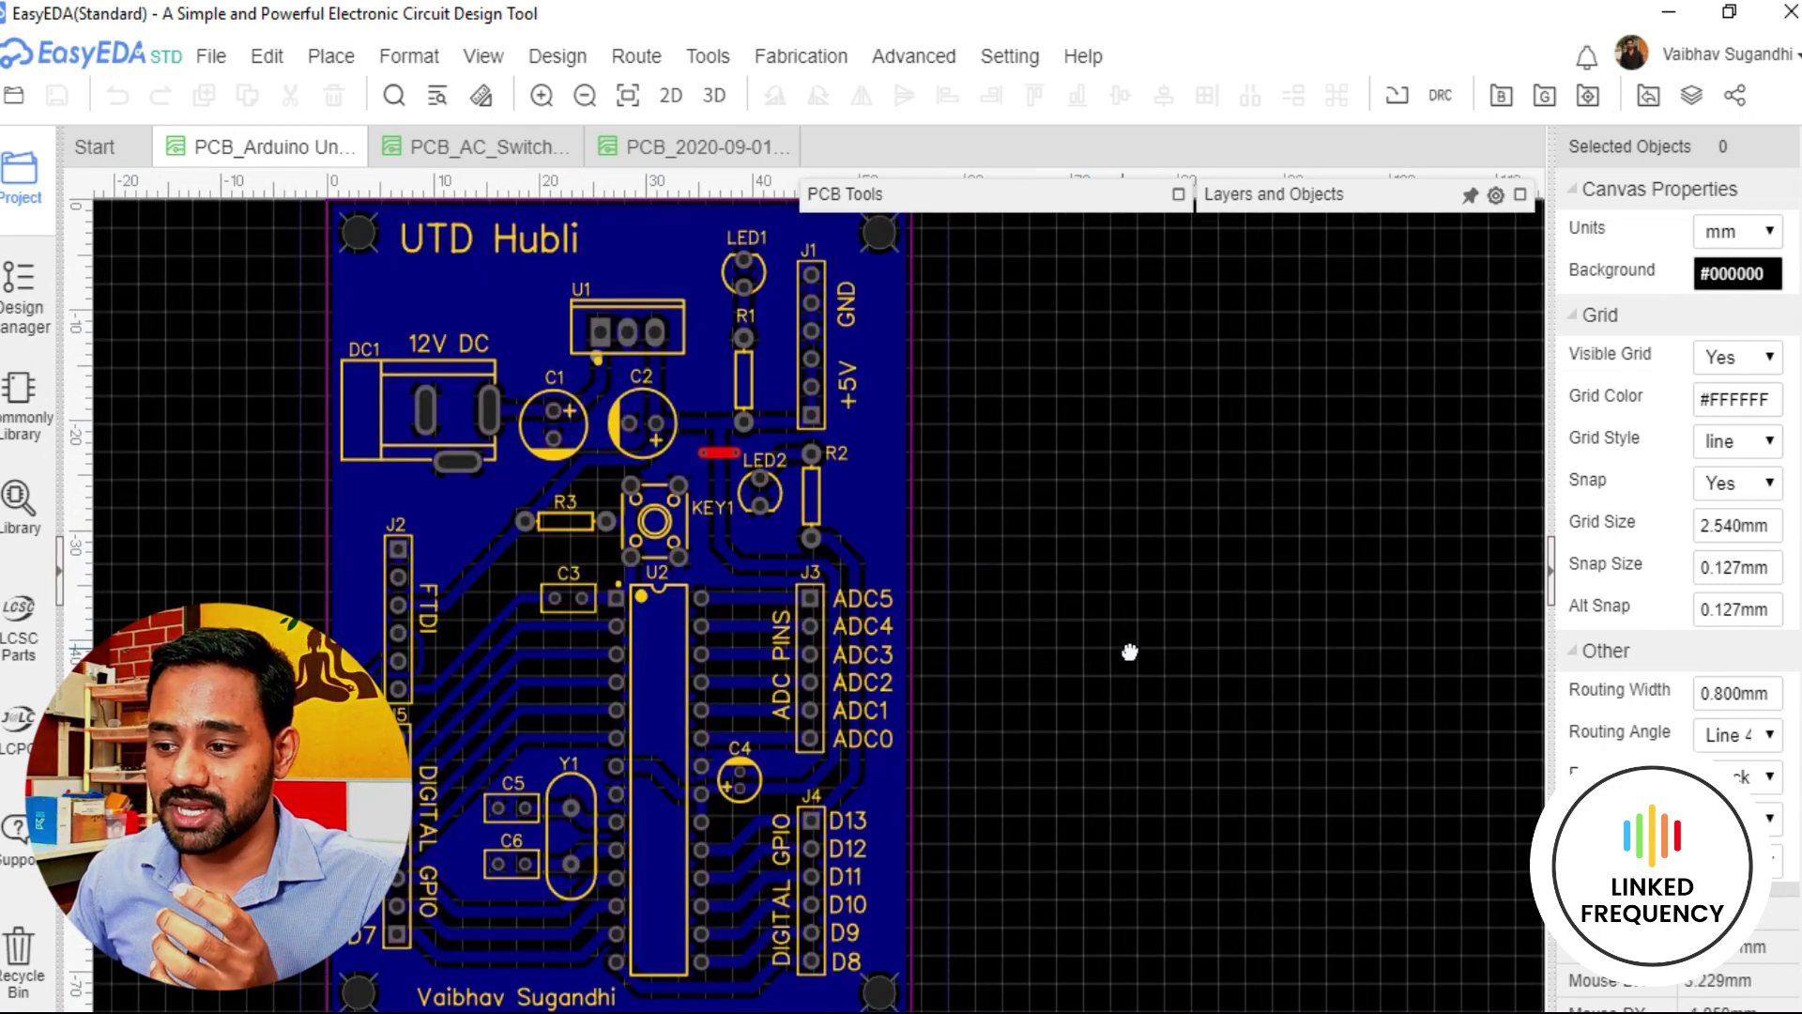
pyautogui.moveTo(1091, 642); pyautogui.dragTo(1156, 710, button='right')
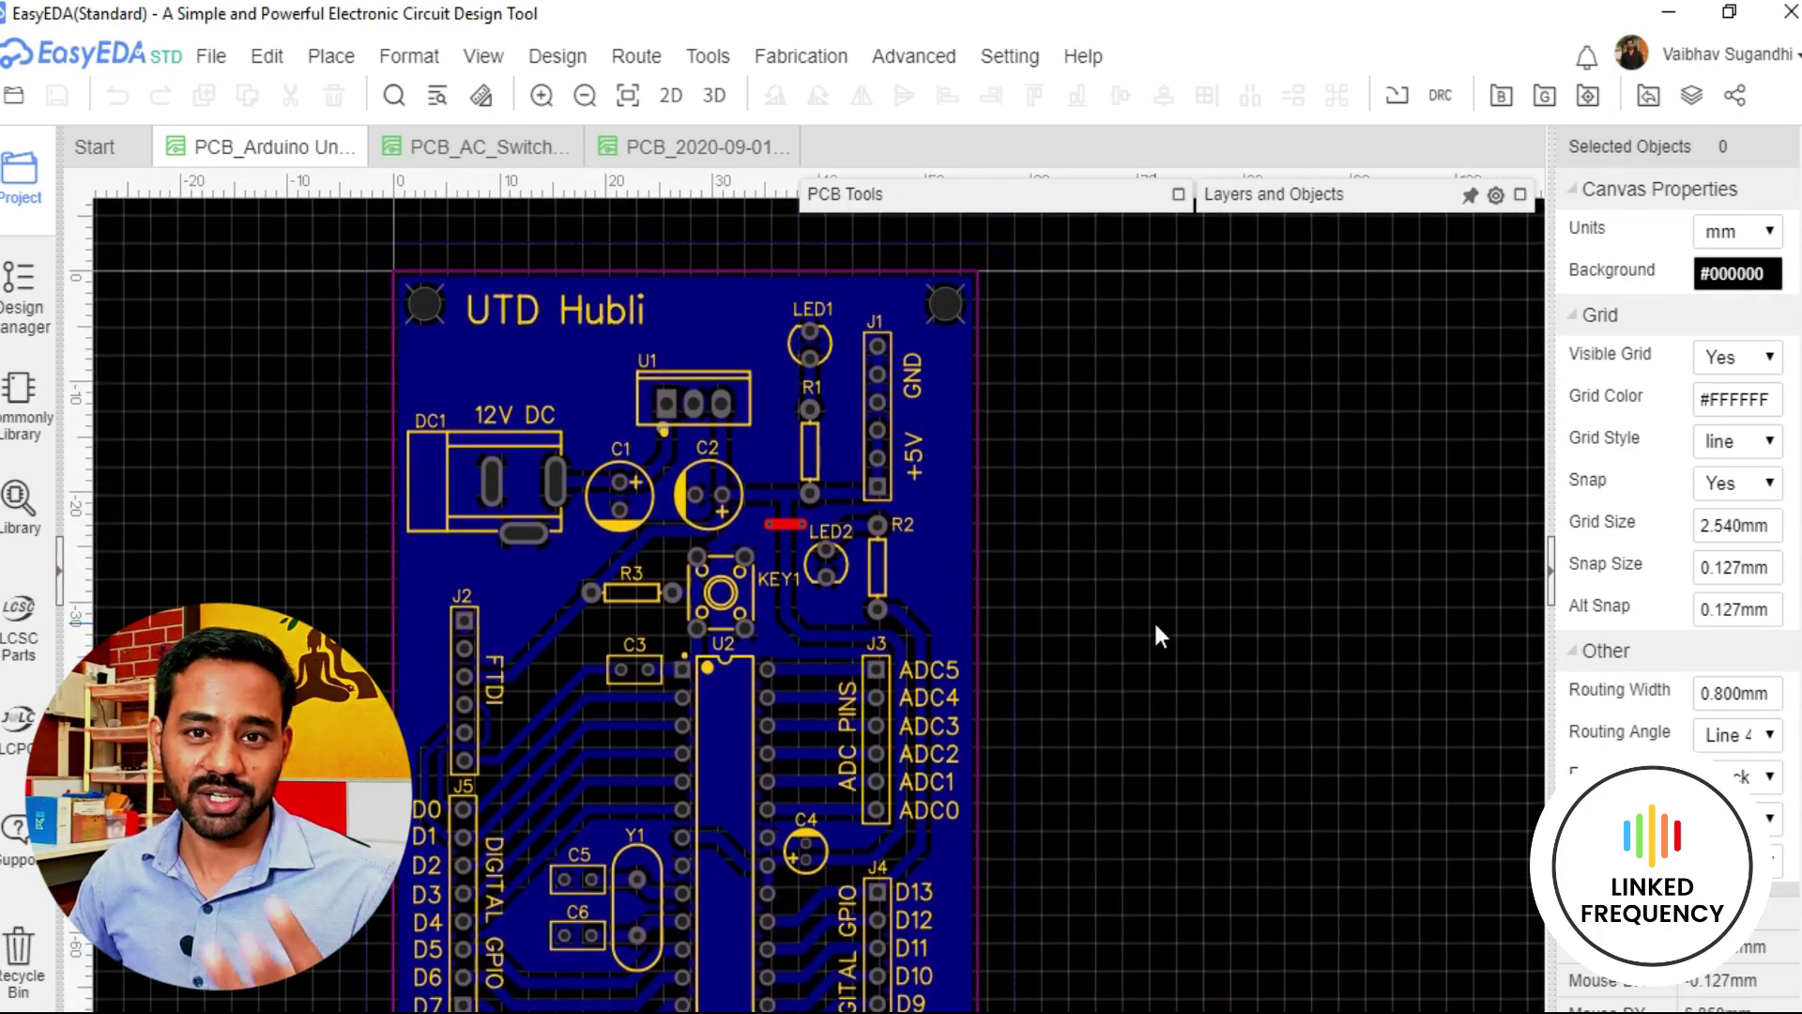
pyautogui.moveTo(1153, 608); pyautogui.dragTo(1114, 561, button='right')
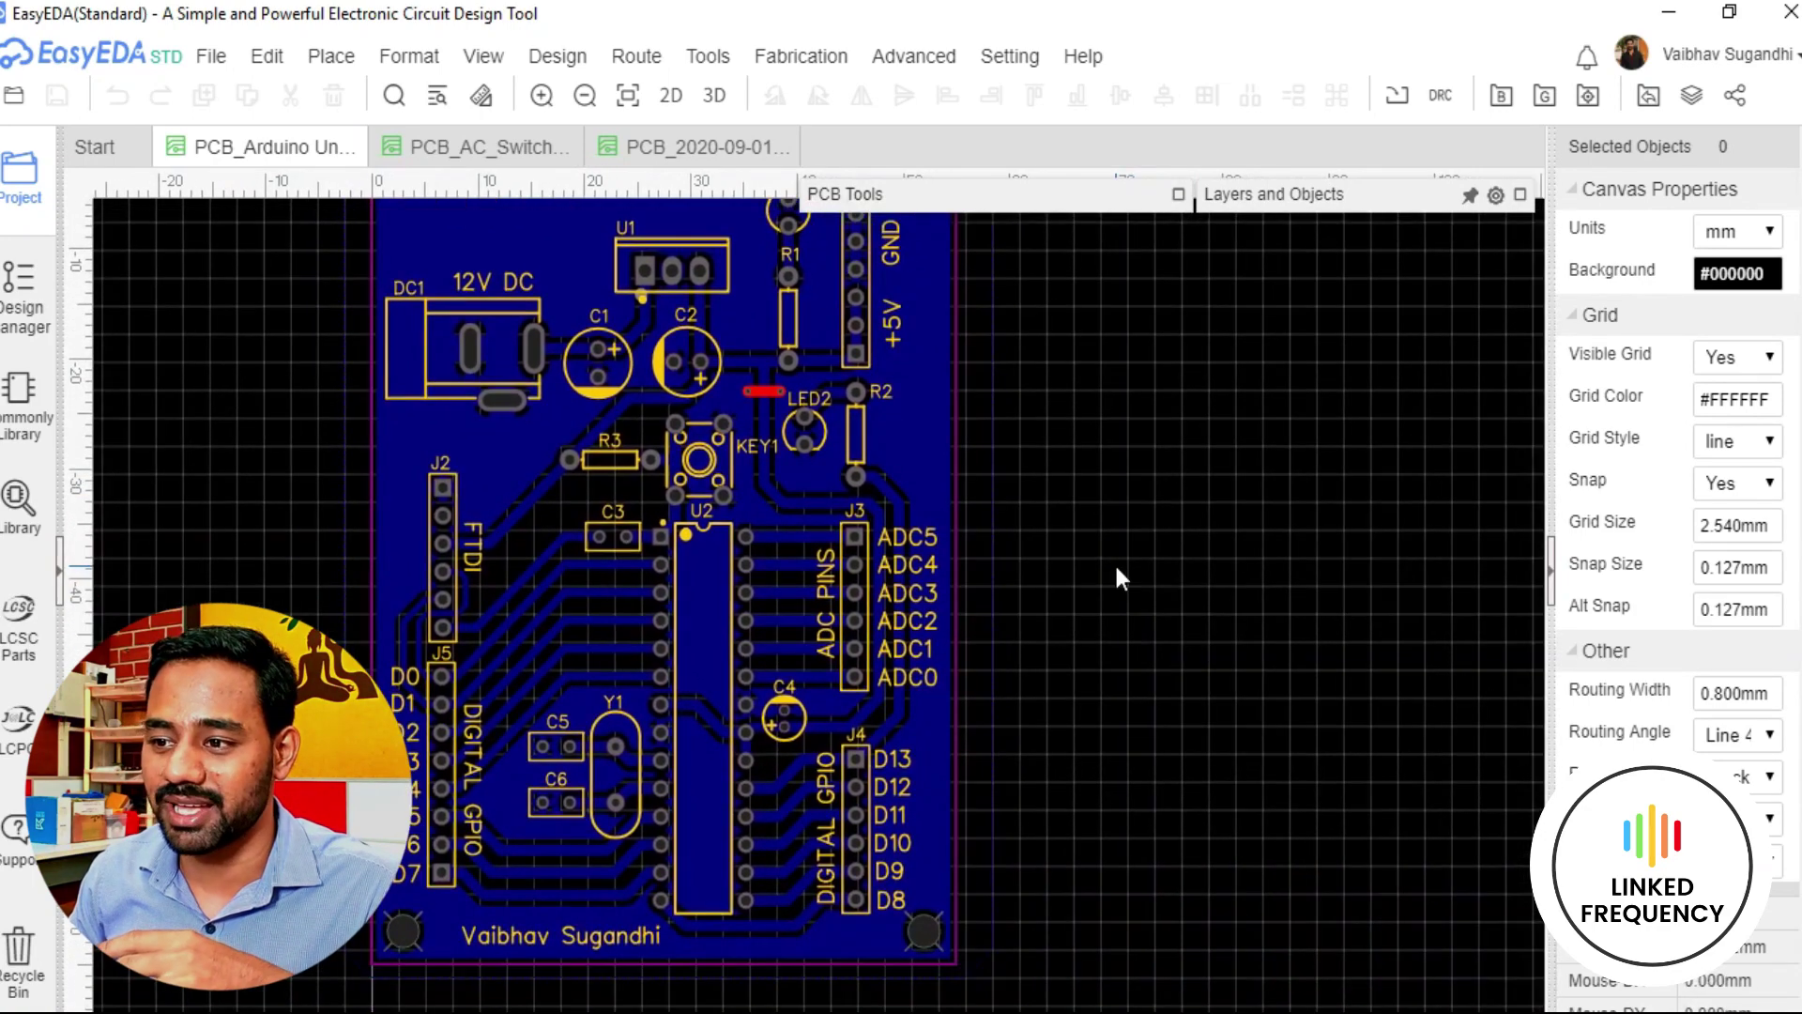